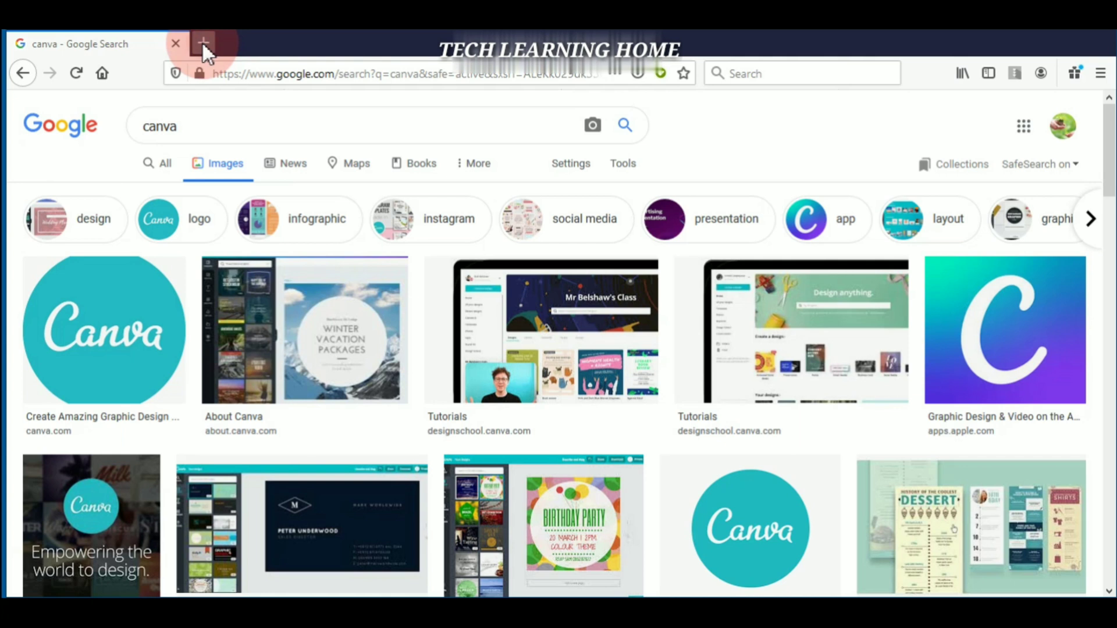
Open canva.com in a new browser tab and start a new Certificate design
click(203, 43)
text(canva.com)
key(Return)
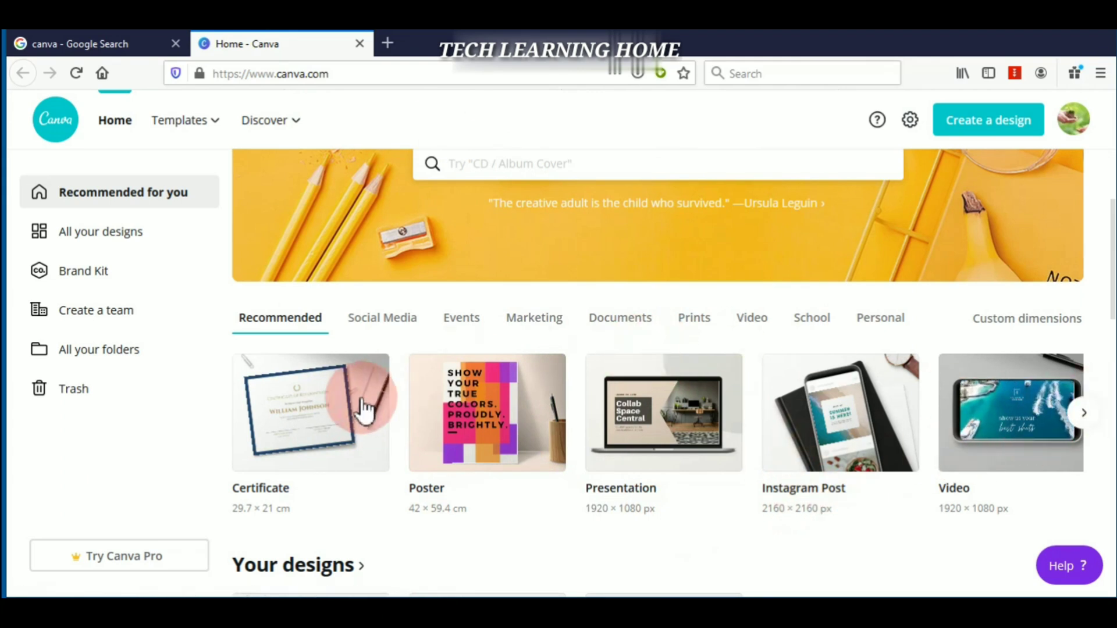
click(340, 417)
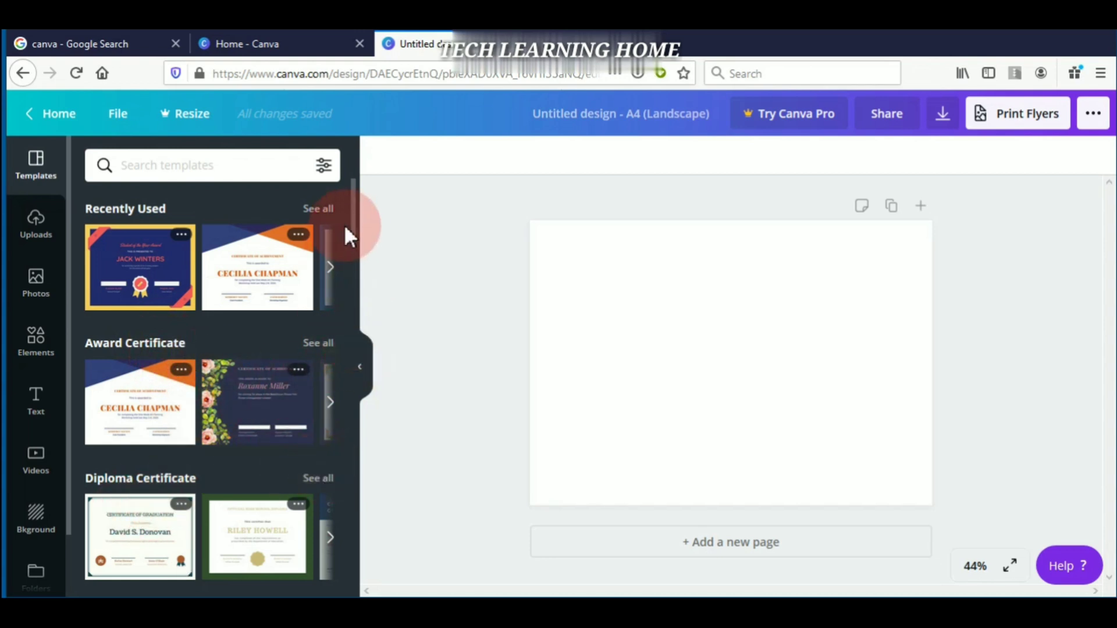
Apply the recently used Certificate of Achievement template with blue and orange corner shapes to the blank page
drag(352, 225, 355, 198)
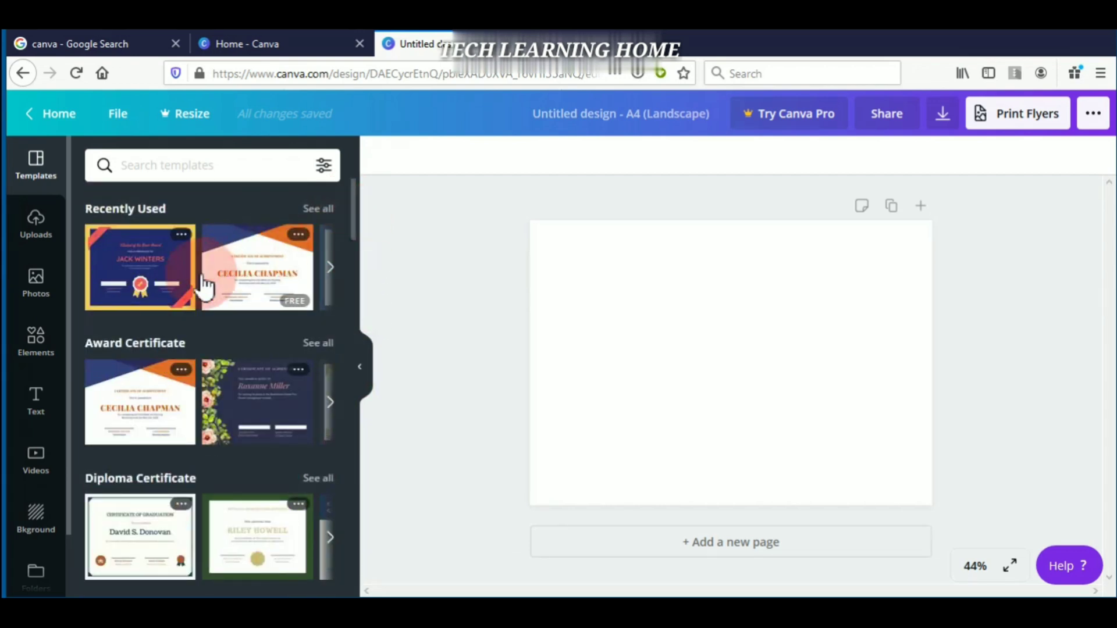
click(247, 271)
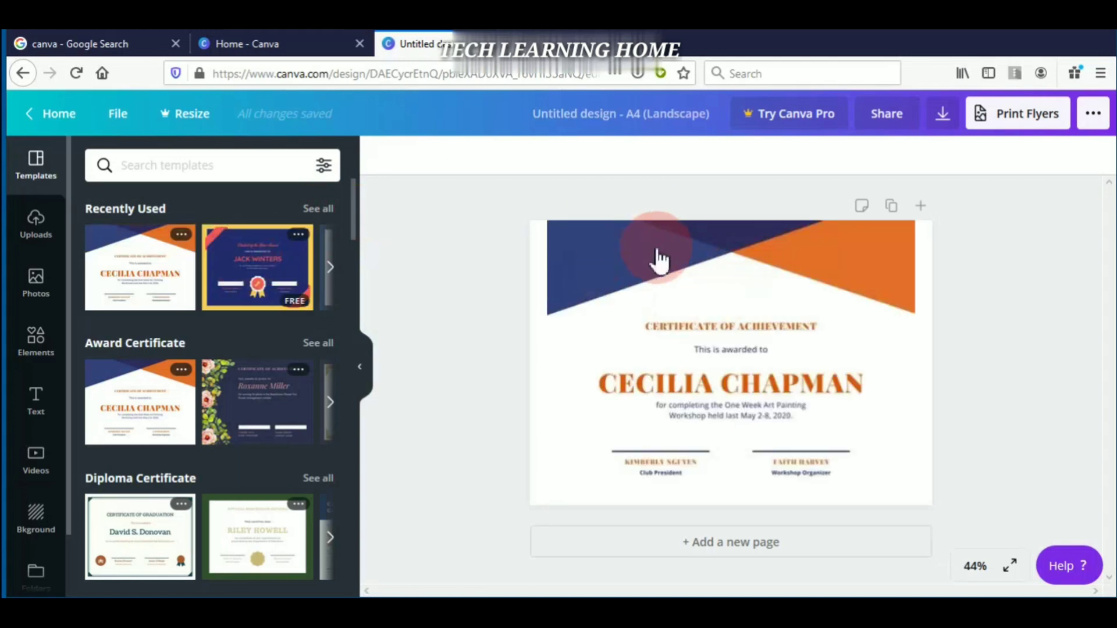
click(608, 294)
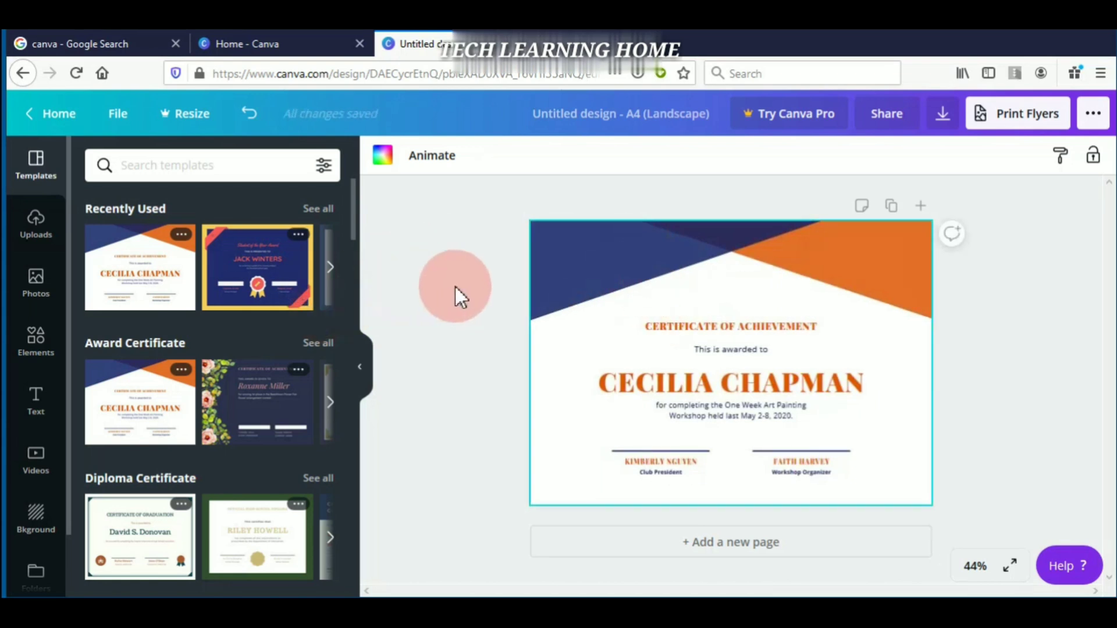
Search the design elements for "badge"
click(36, 350)
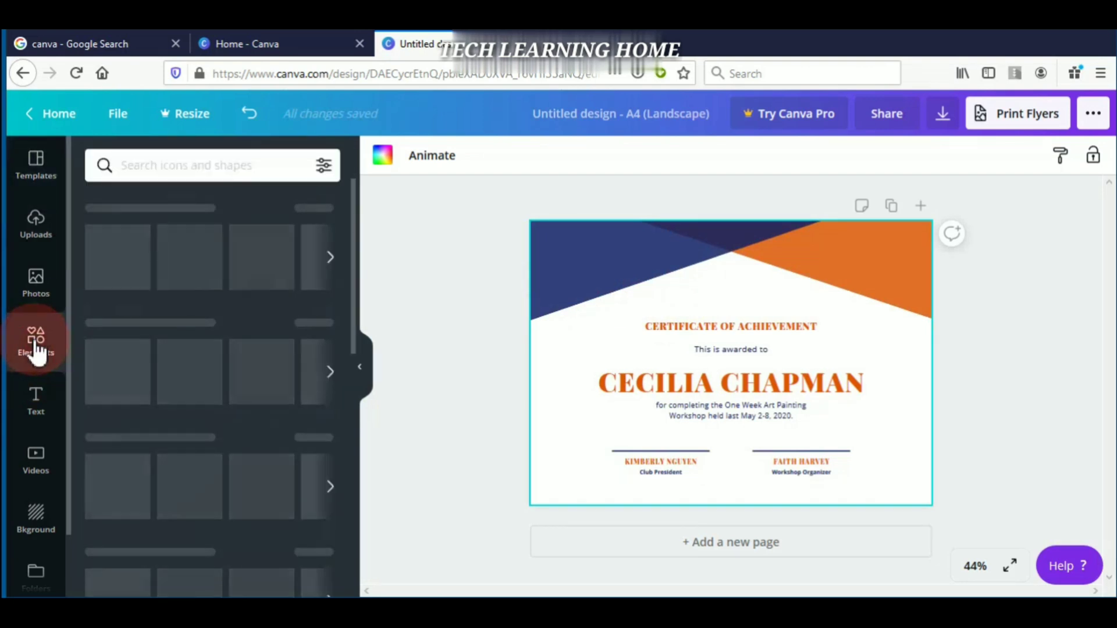
click(140, 168)
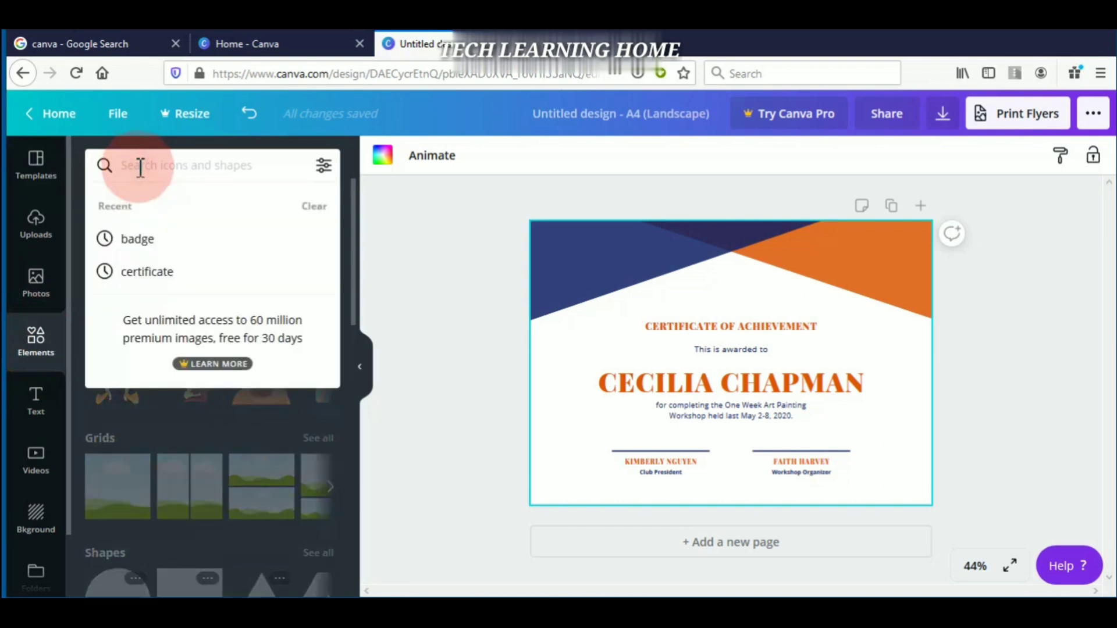
click(133, 240)
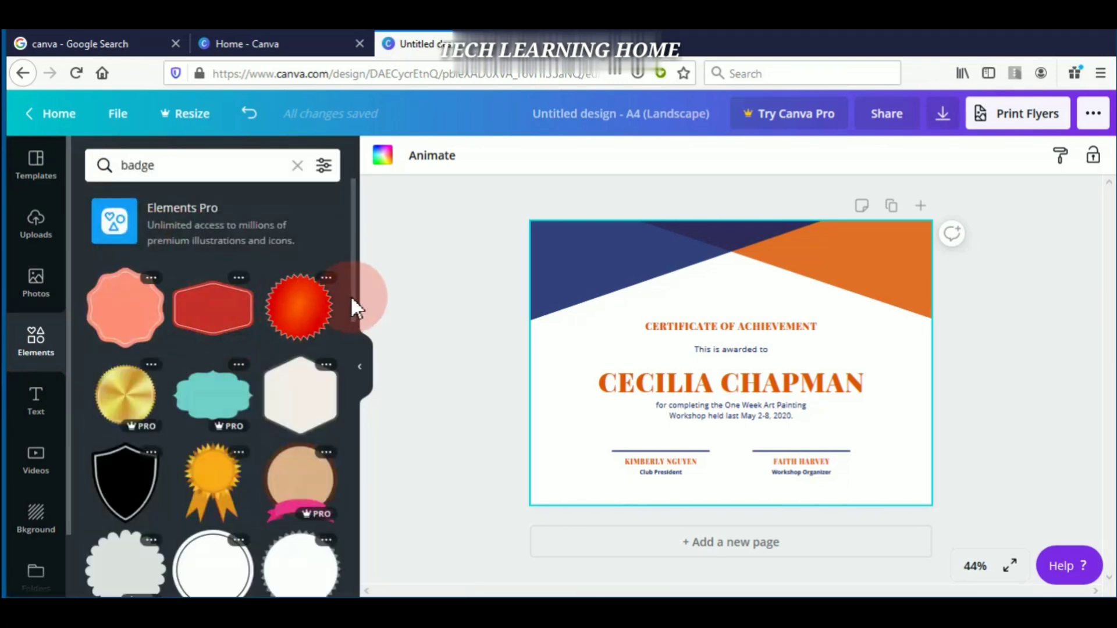
mouse_move(351, 295)
mouse_down()
mouse_move(354, 323)
mouse_move(354, 299)
mouse_up()
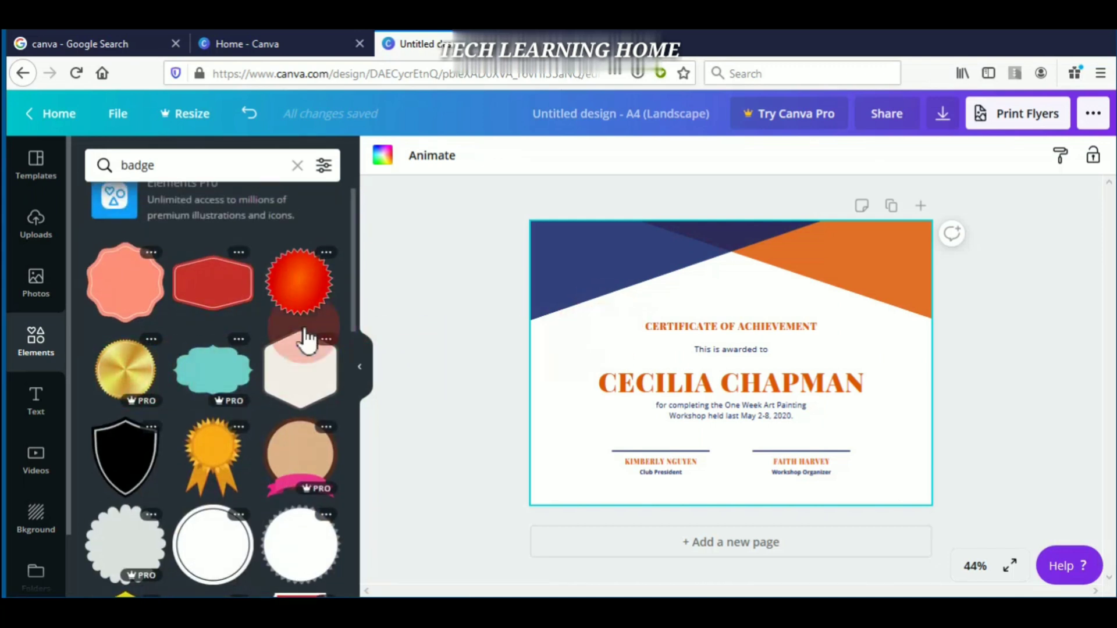
Add the round gold seal badge to the certificate and place it in the upper-left corner of the page
click(121, 380)
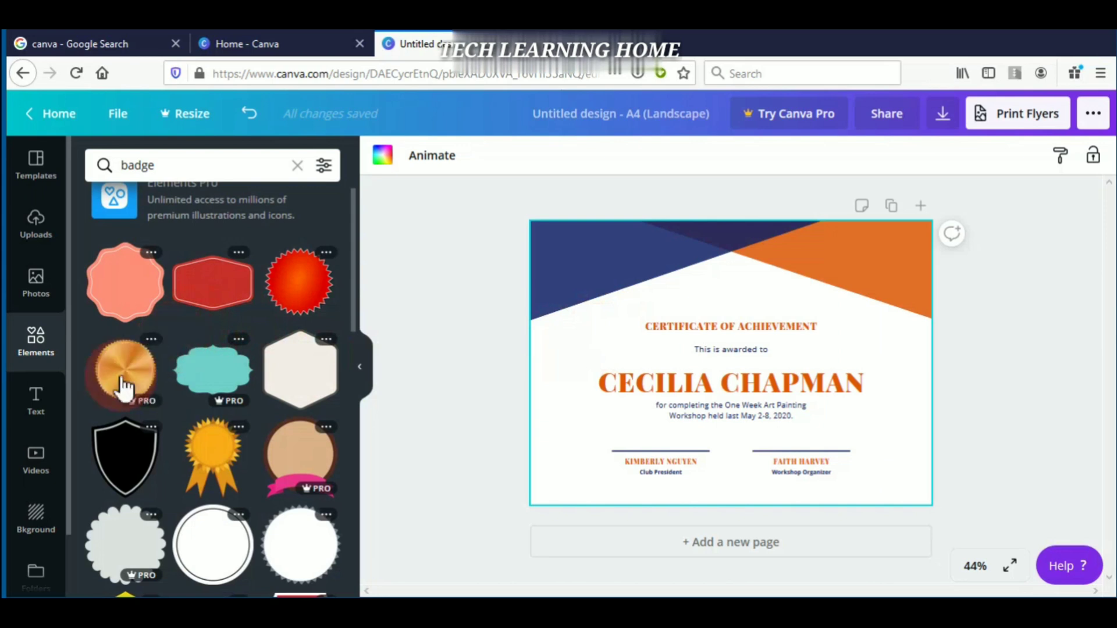
drag(124, 387, 558, 341)
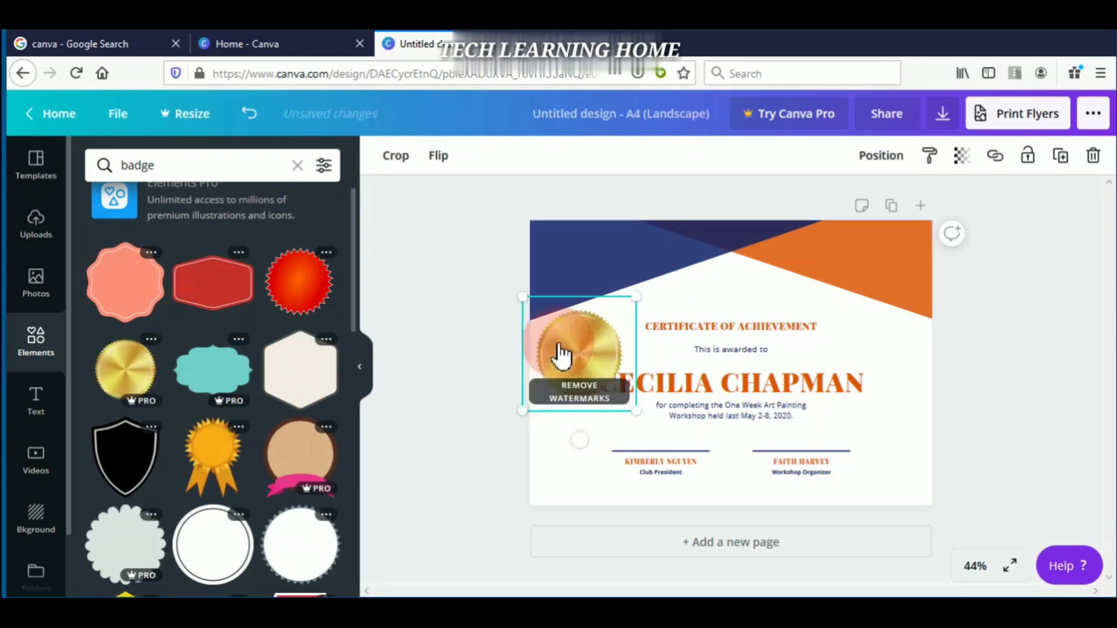
click(465, 338)
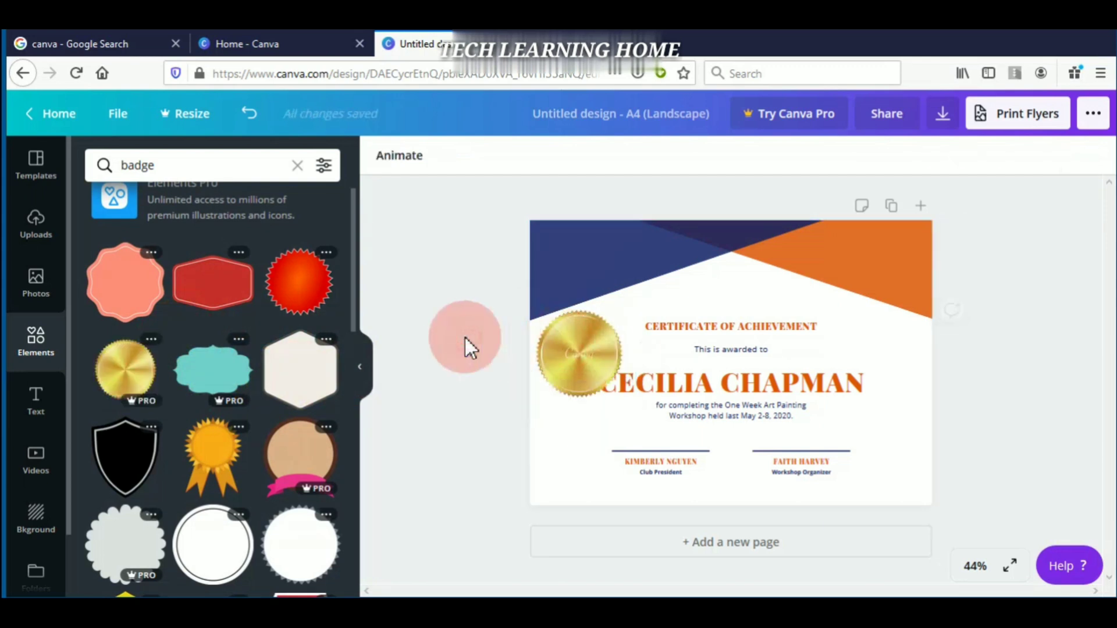
key(ctrl+z)
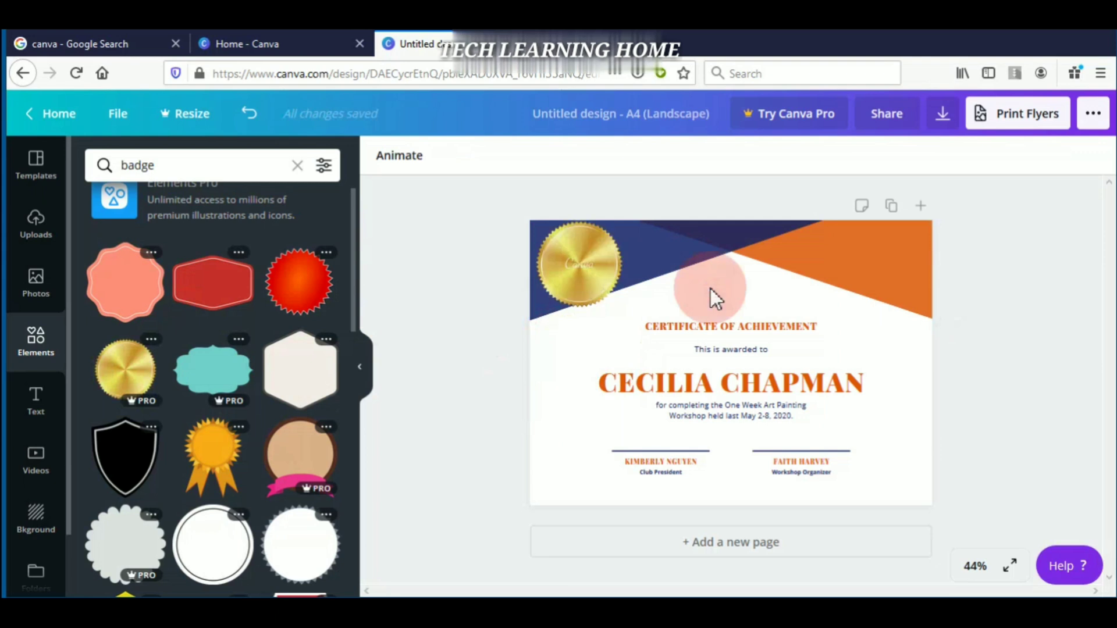
Shrink the orange shape in the certificate's upper-right corner slightly from its lower corner
click(884, 282)
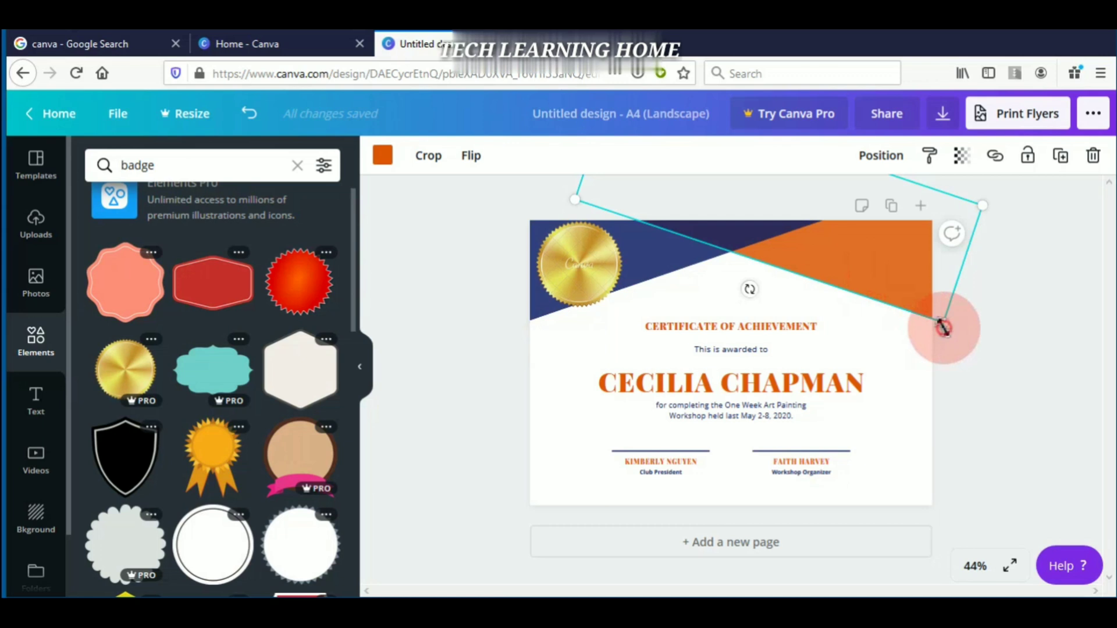
drag(943, 328, 905, 291)
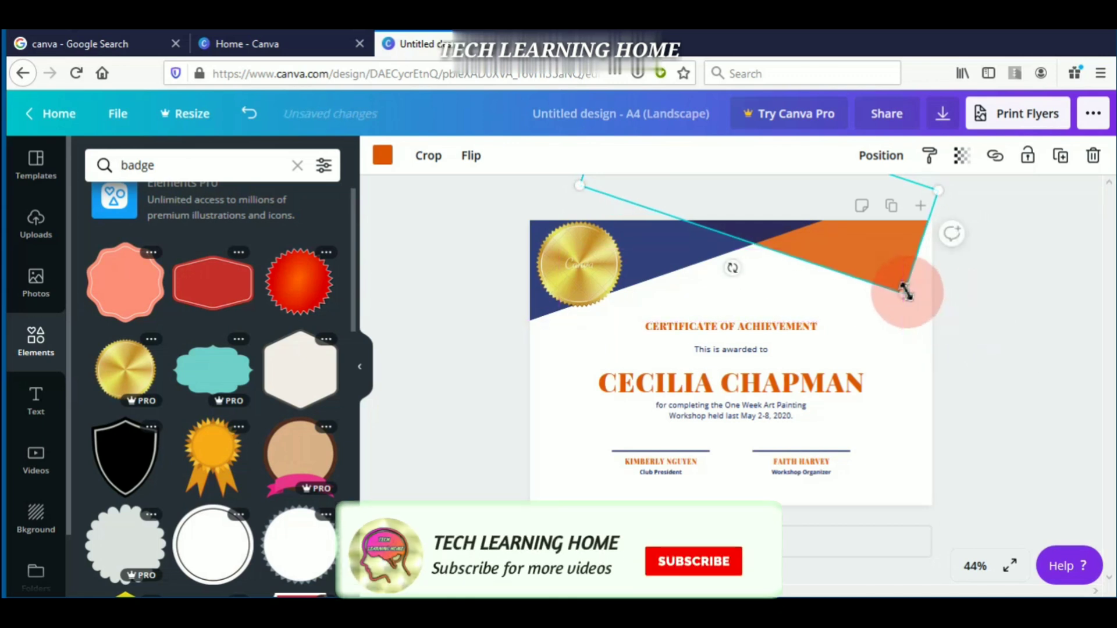
click(903, 341)
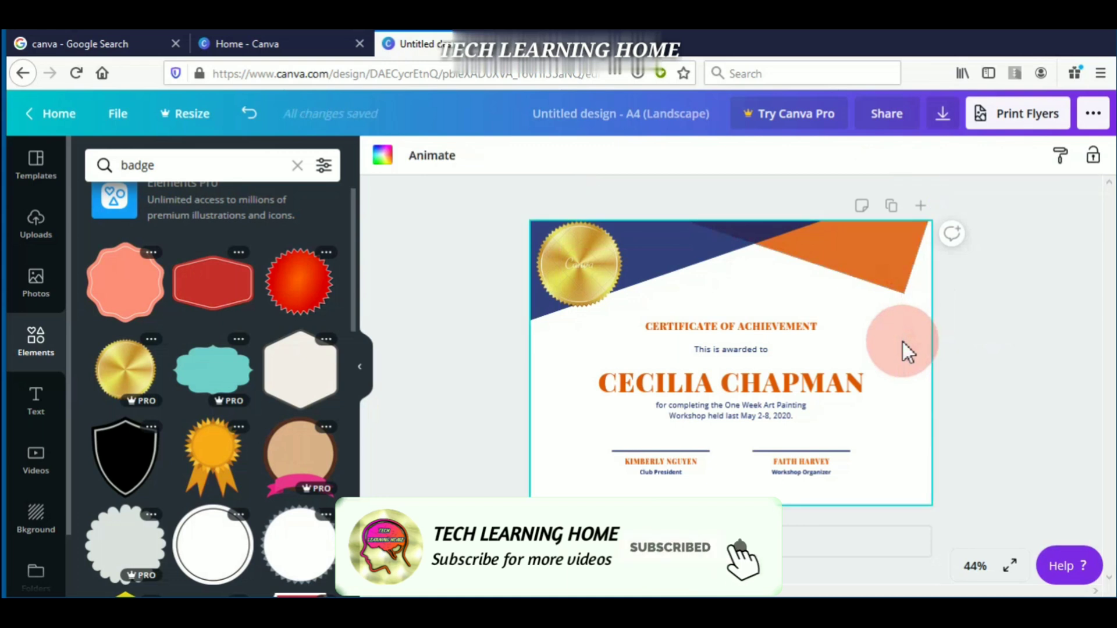
Recolor the orange corner shape with the dark green from the default colours
click(865, 254)
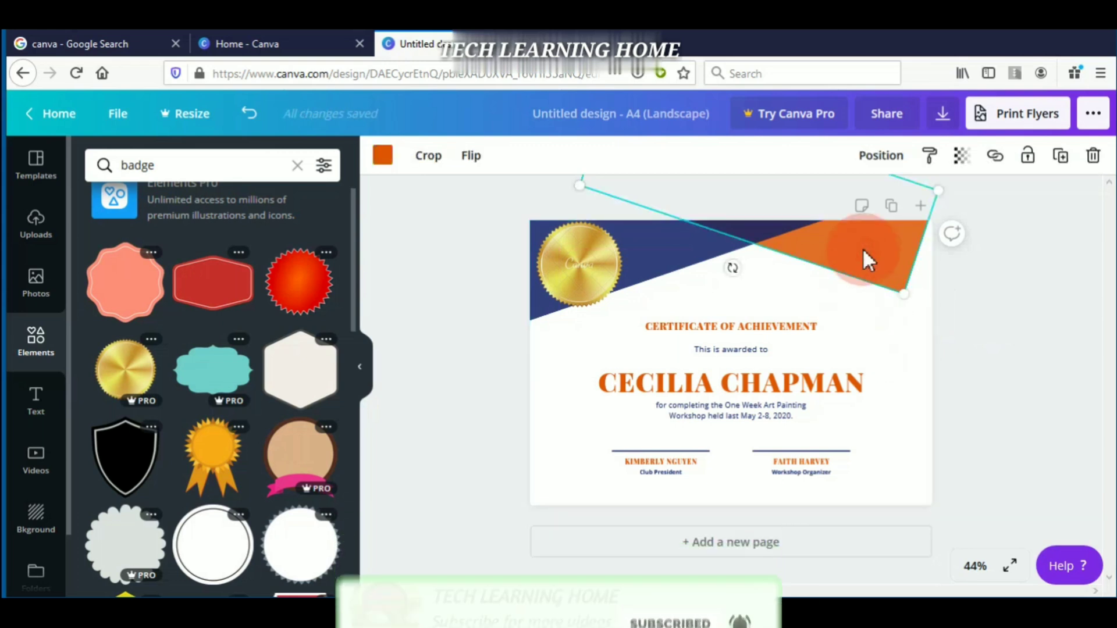
click(386, 164)
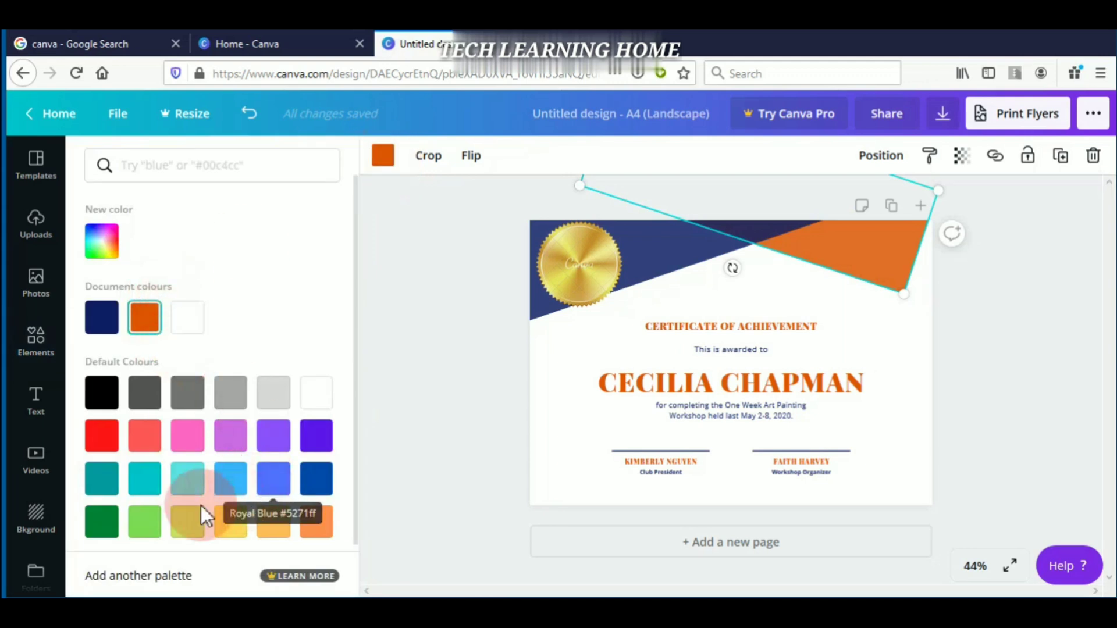
click(112, 532)
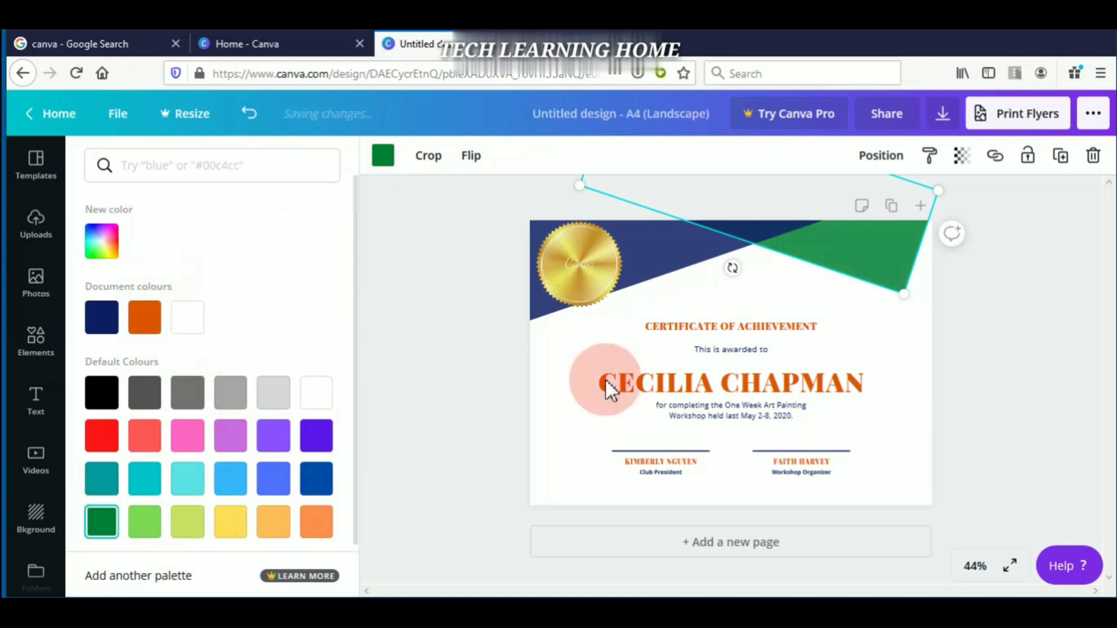
click(453, 362)
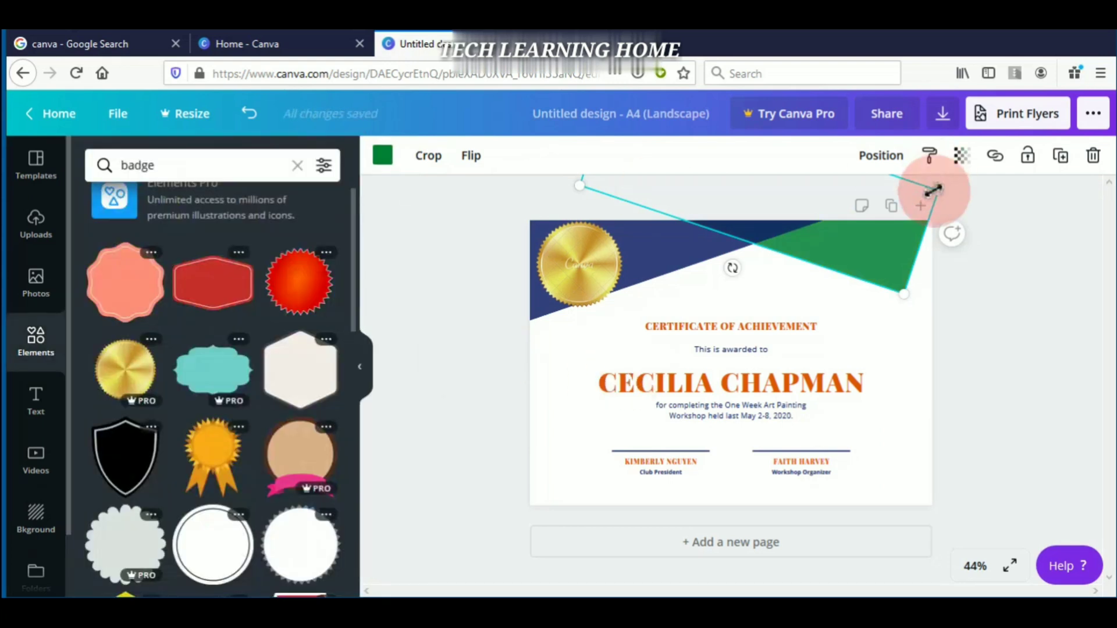
Change the certificate heading to "CERTIFICATE OF PARTICIPATION"
click(787, 326)
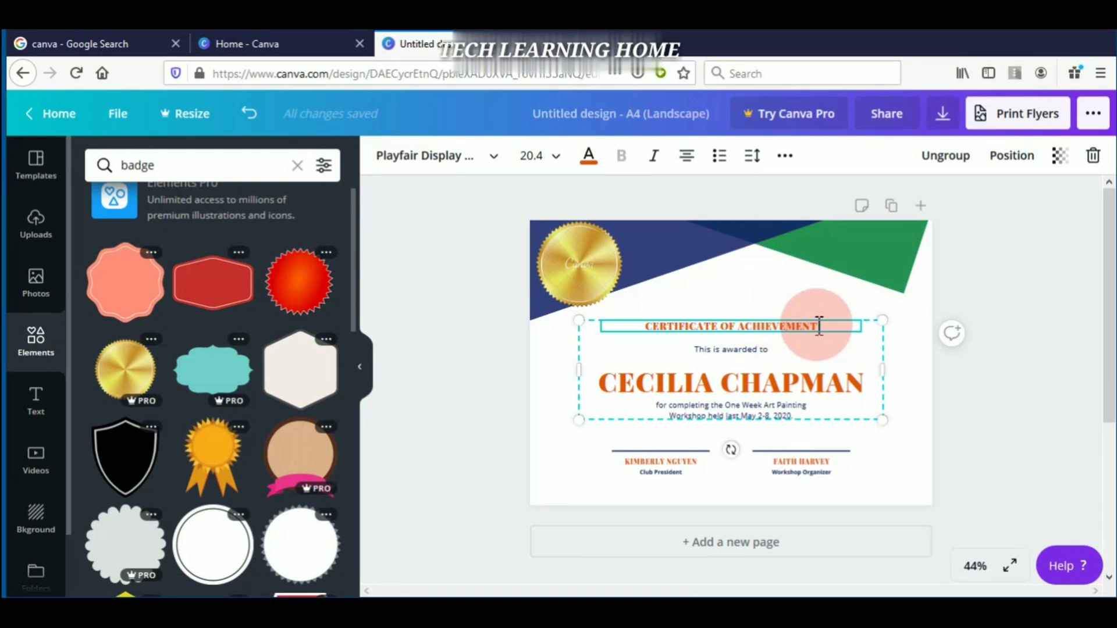
key(BackSpace)
key(BackSpace)
key(BackSpace)
key(BackSpace)
key(BackSpace)
key(BackSpace)
key(BackSpace)
key(BackSpace)
key(BackSpace)
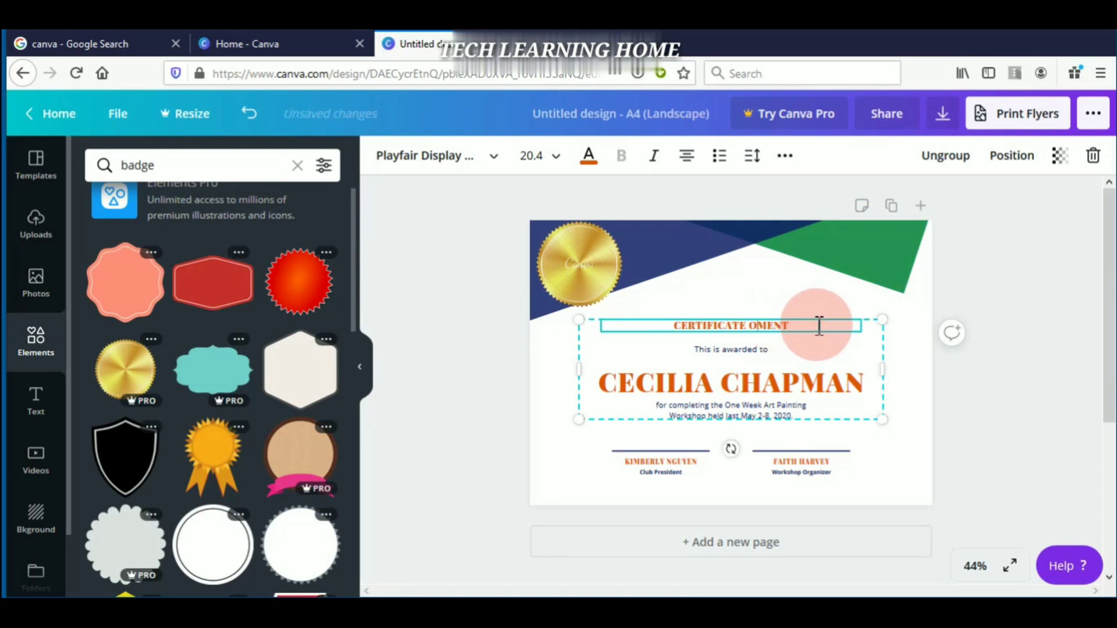
key(Delete)
key(Delete)
key(Delete)
key(Delete)
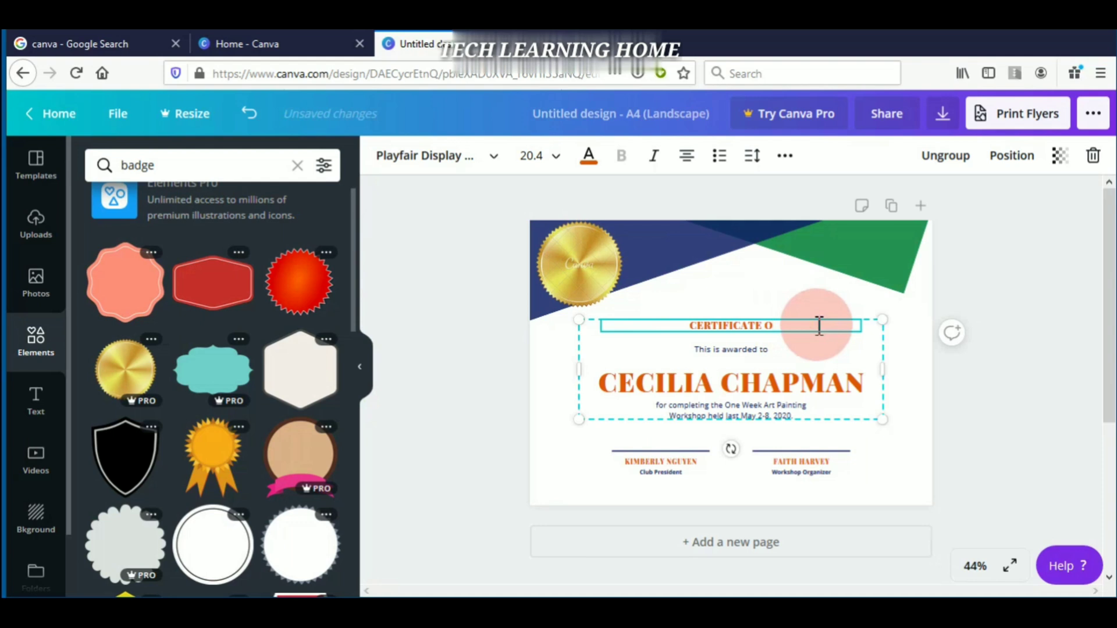
text(F P)
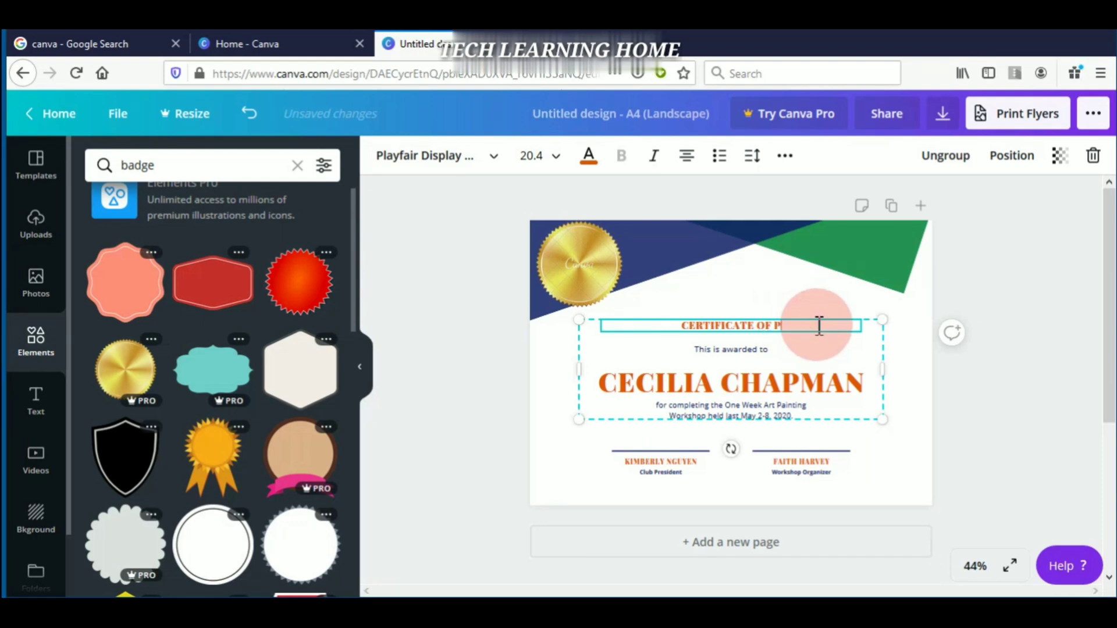
text(ARTI)
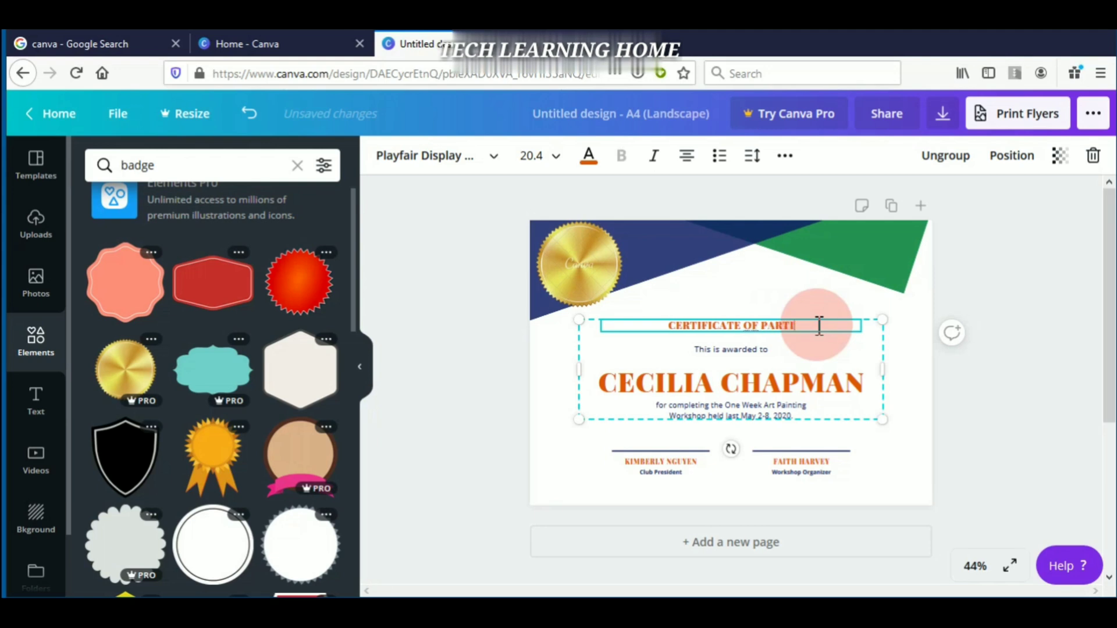
text(CIP)
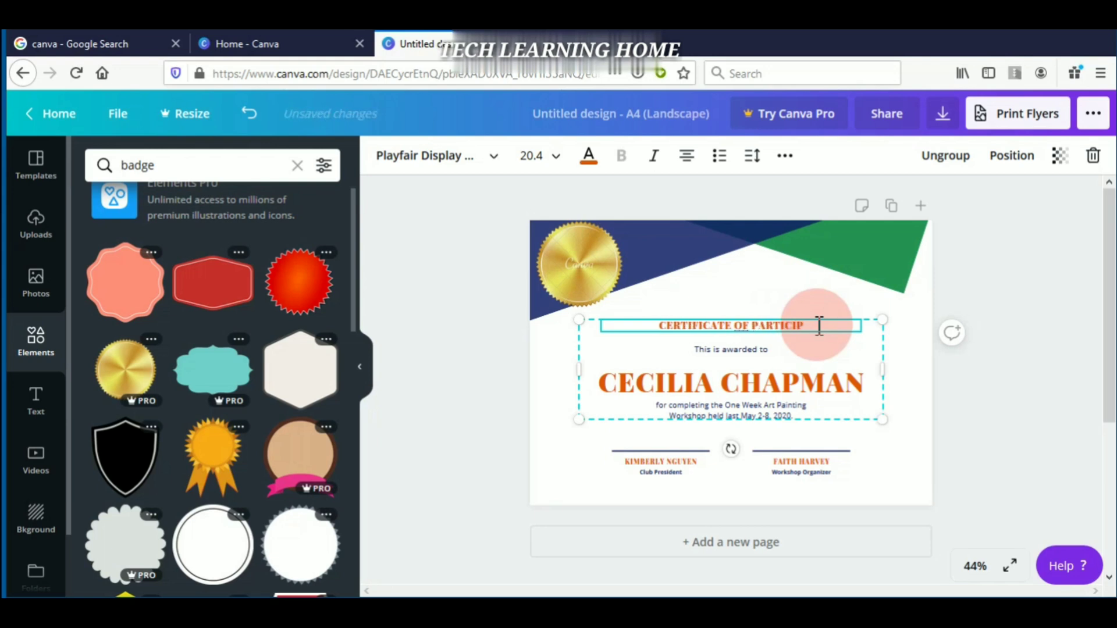
text(ATION)
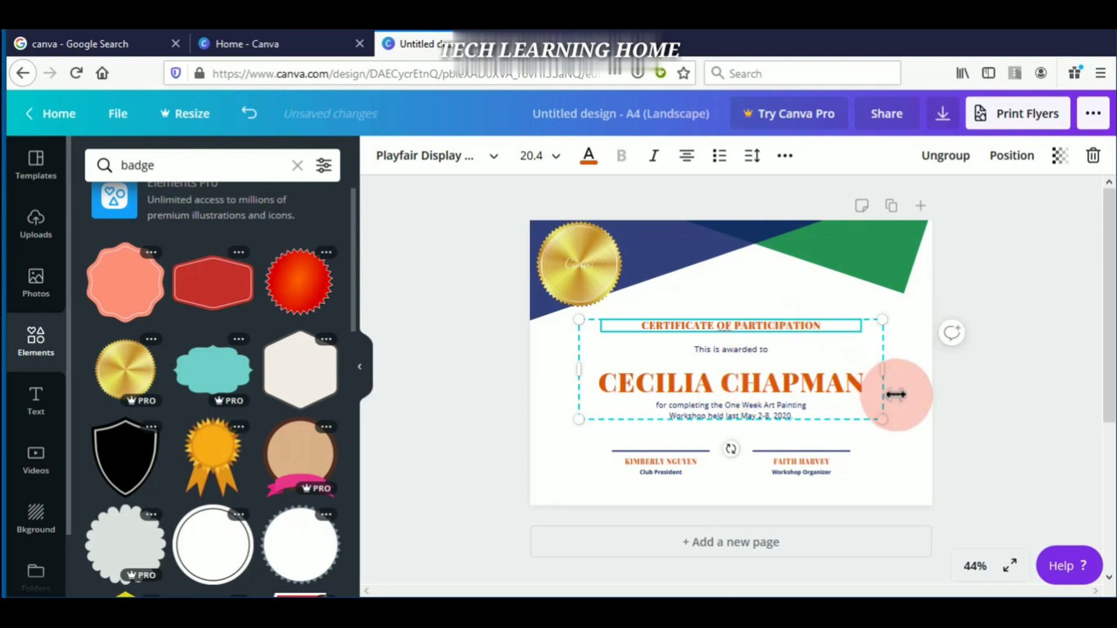
Replace the recipient's name on the certificate with the placeholder "{{NAME}}"
click(769, 382)
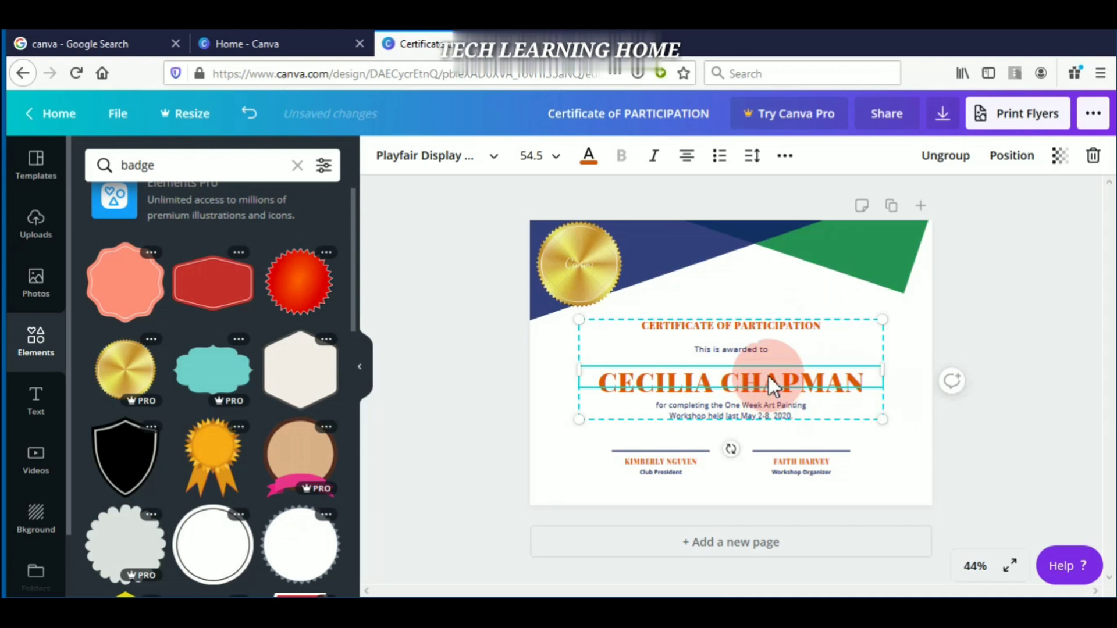
click(772, 372)
key(BackSpace)
key(BackSpace)
key(BackSpace)
key(BackSpace)
key(BackSpace)
key(BackSpace)
key(BackSpace)
key(BackSpace)
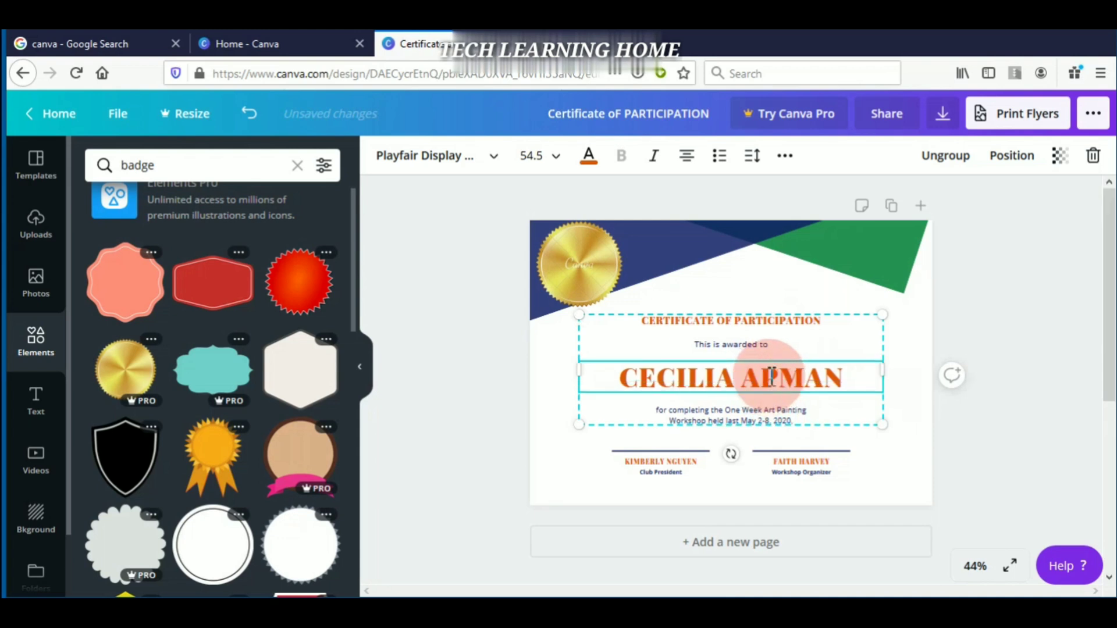
key(BackSpace)
key(BackSpace)
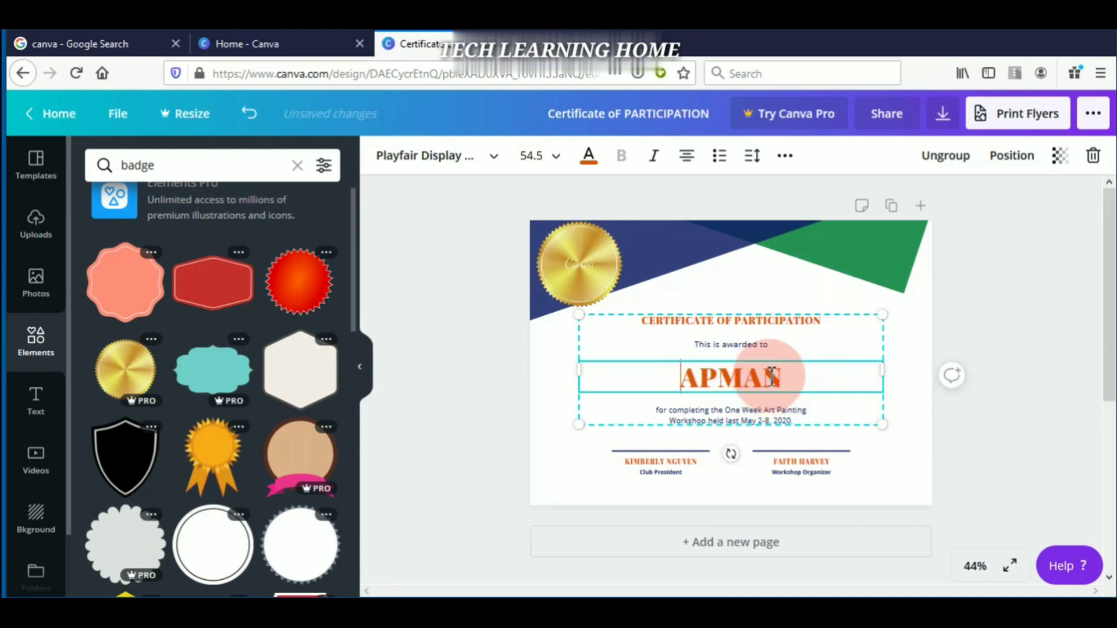
key(Delete)
key(Delete)
key(Delete)
key(Delete)
key(Delete)
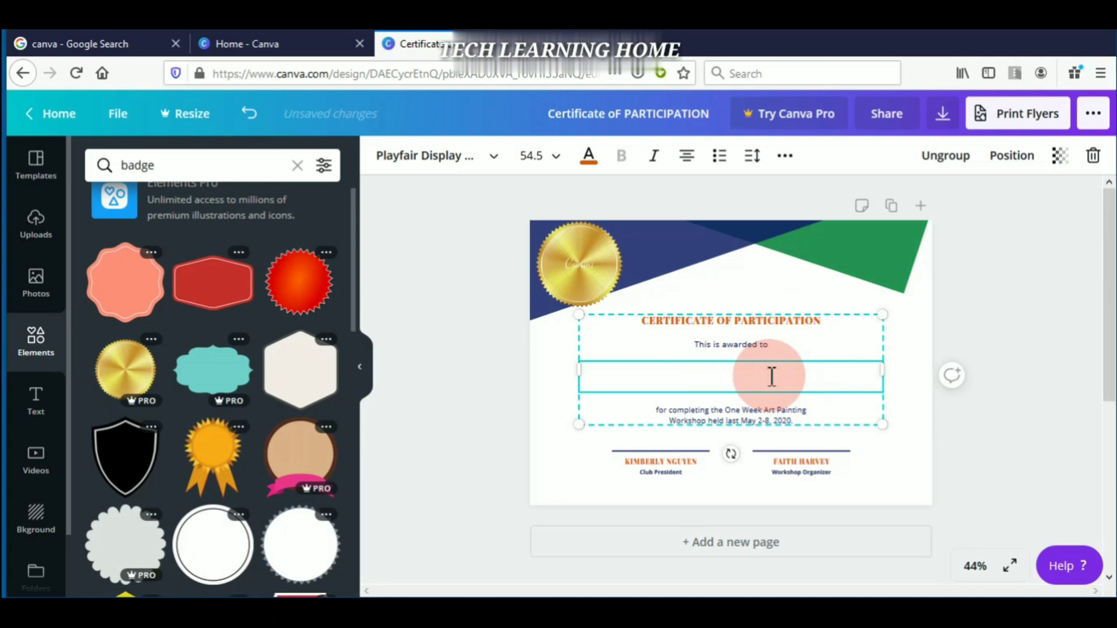
text({{NAME)
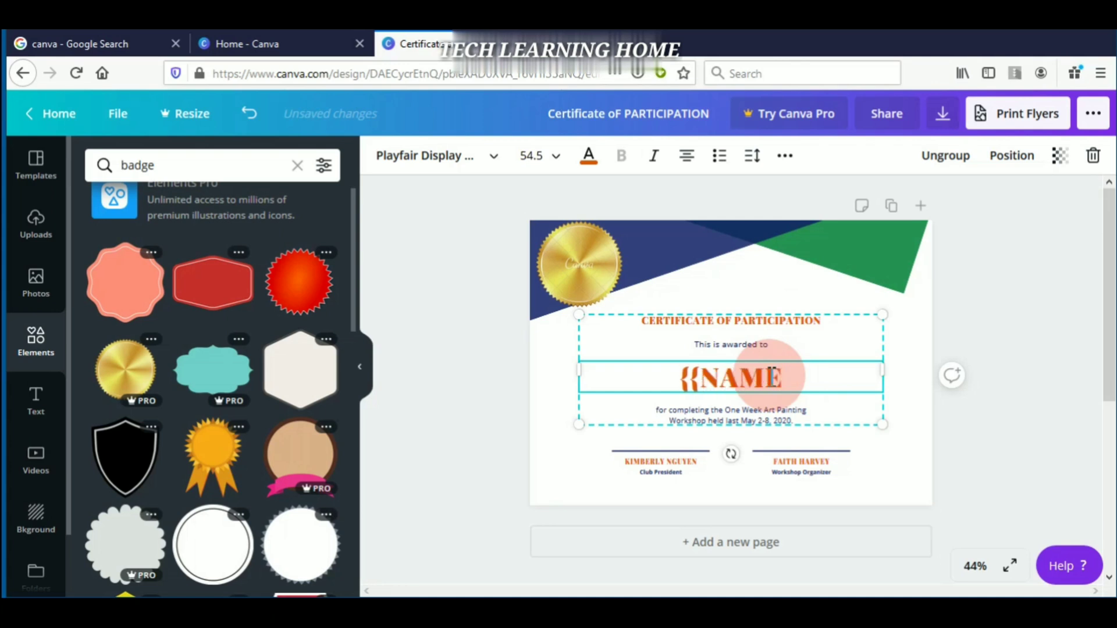
text(}})
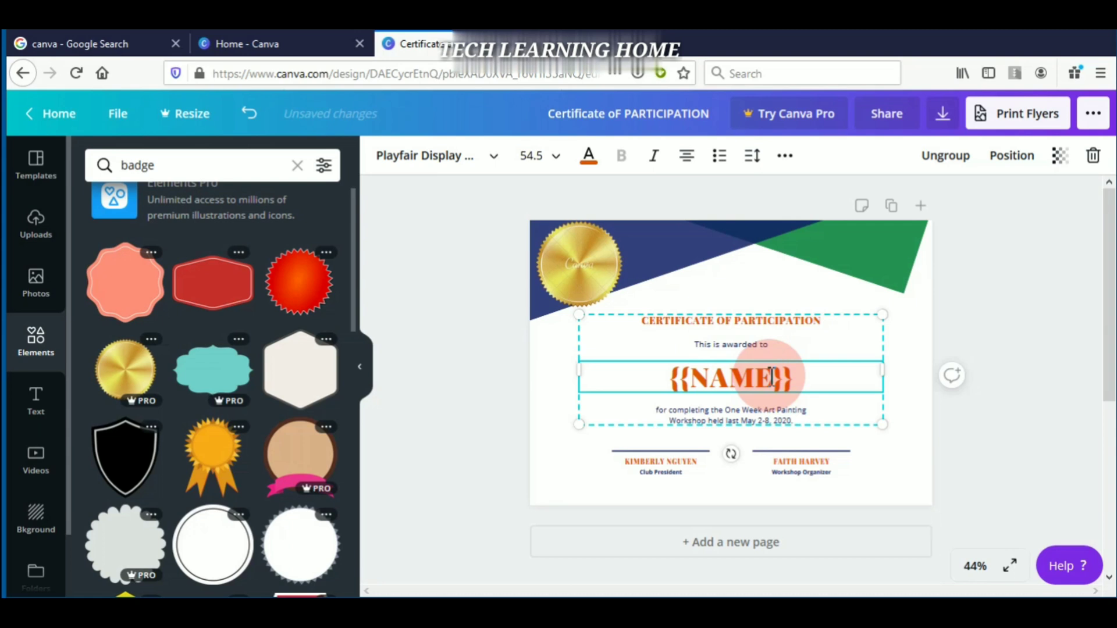
click(741, 417)
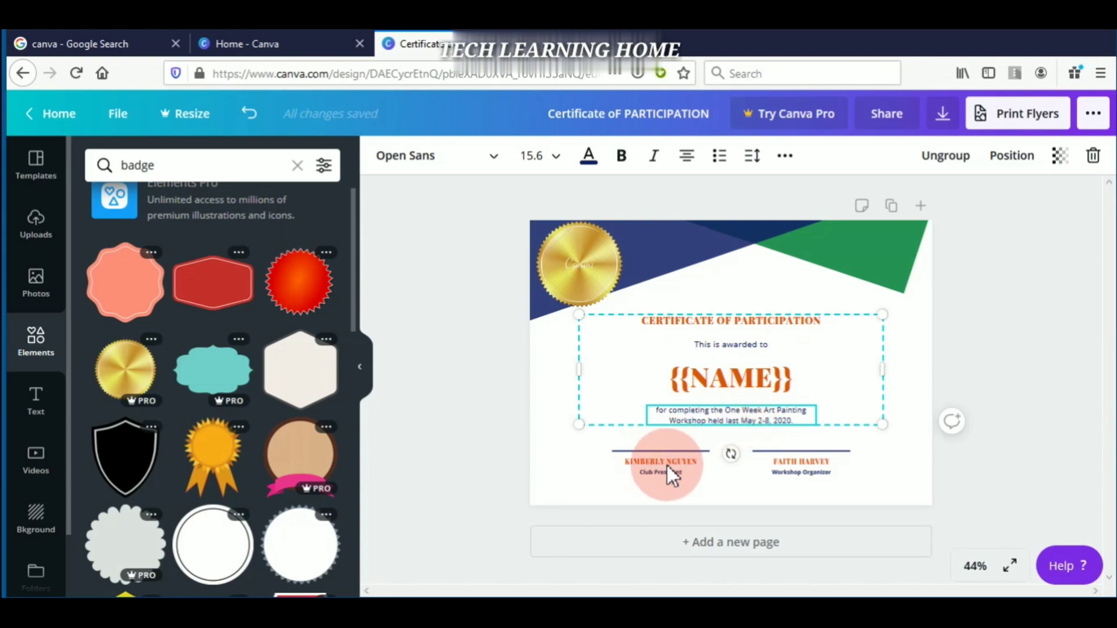
click(536, 407)
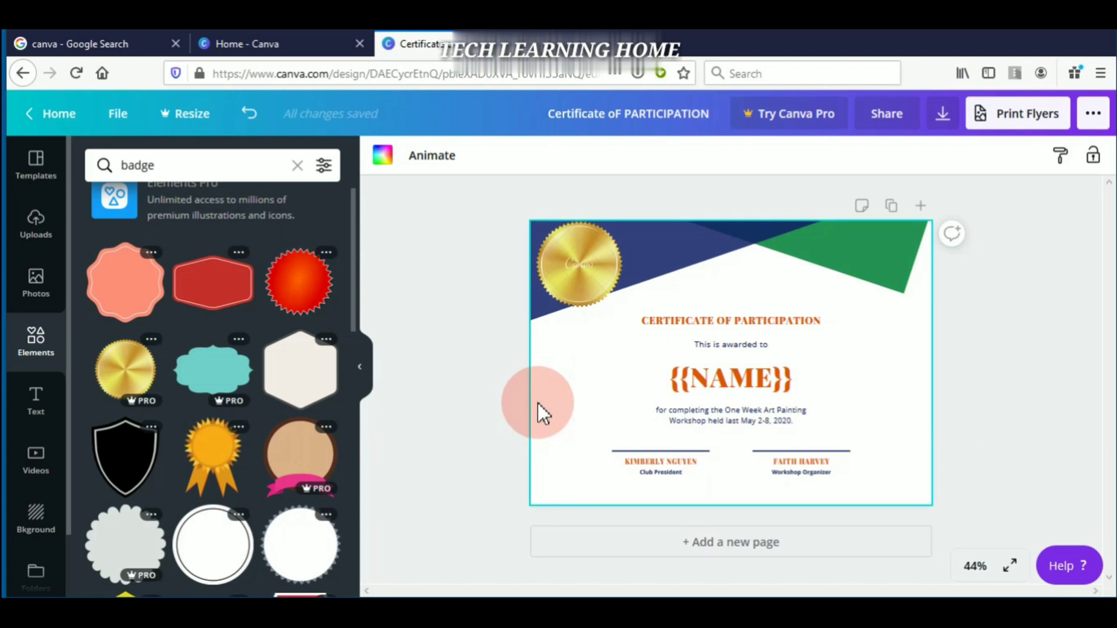
Apply the peach crumpled-paper image as the certificate's background
click(37, 514)
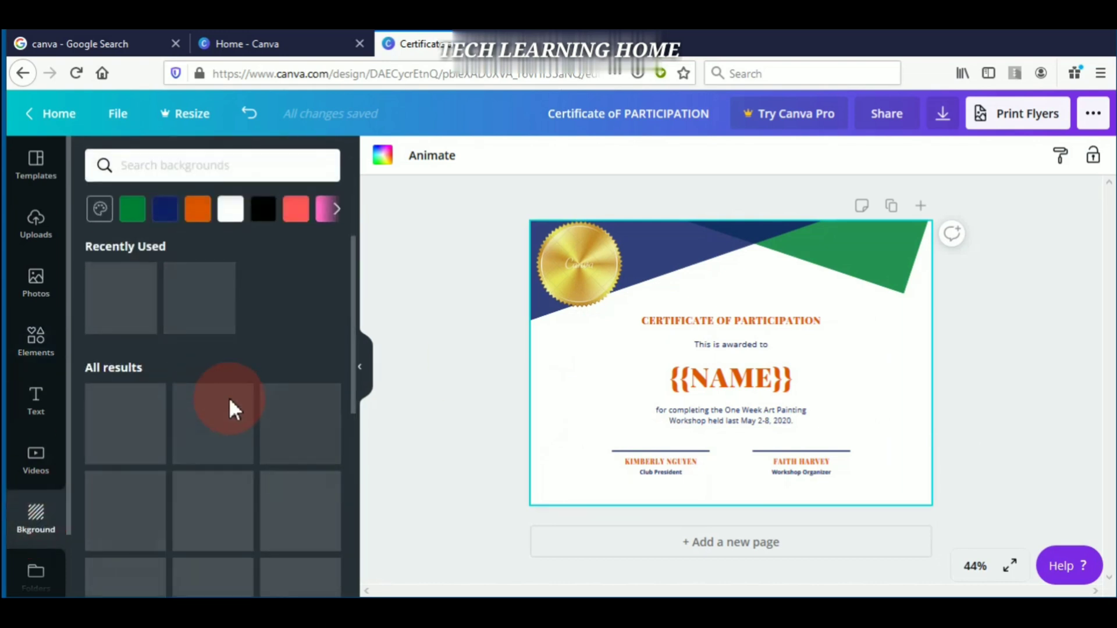
drag(354, 354, 368, 439)
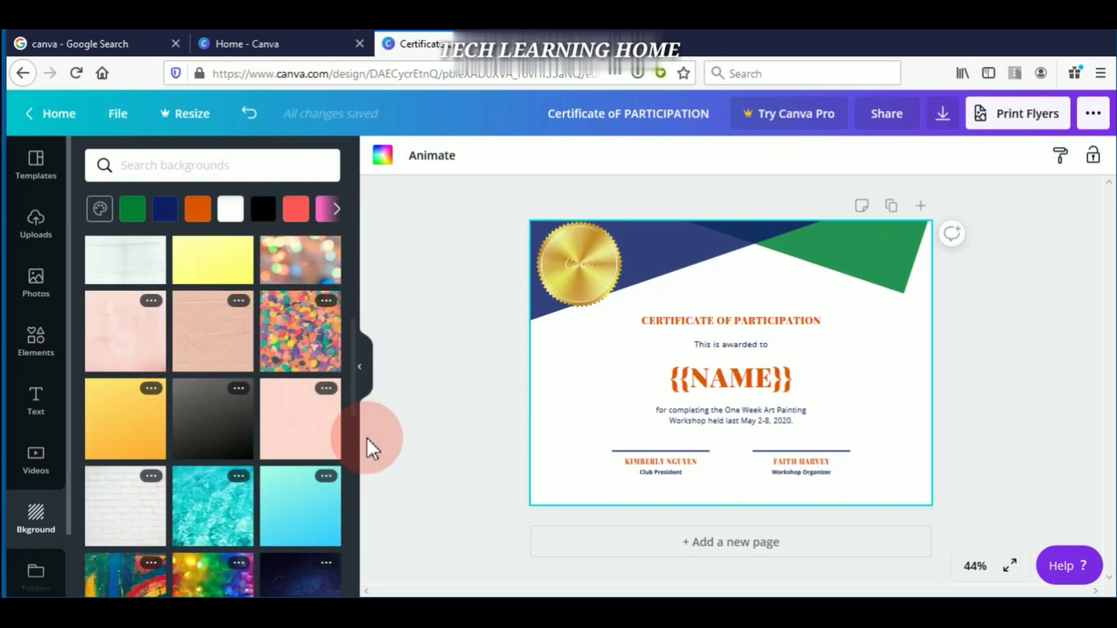
click(213, 326)
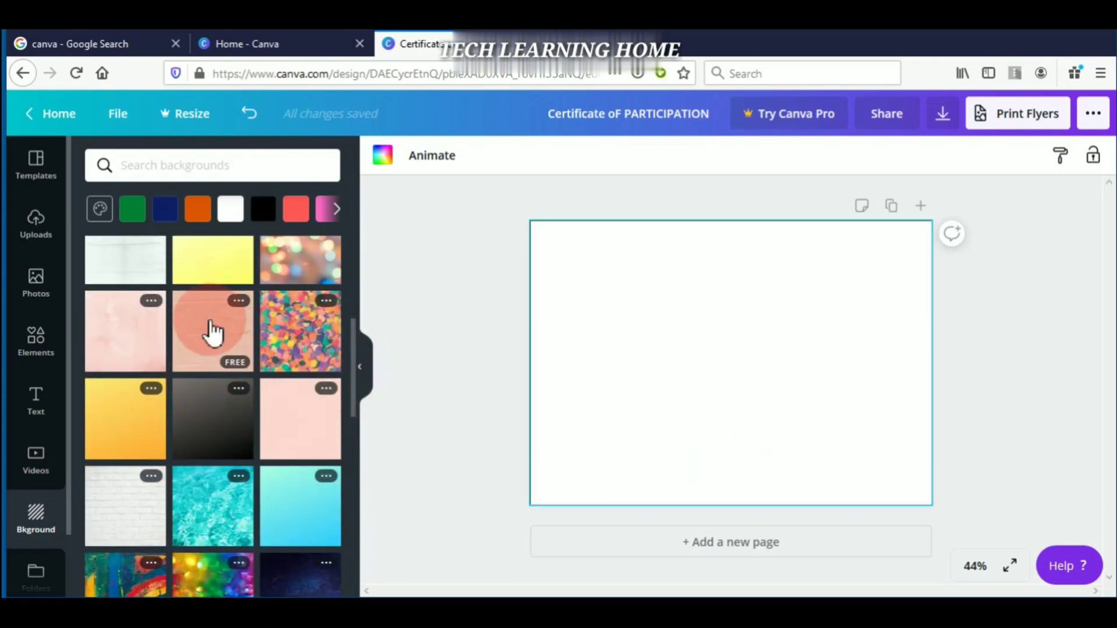
click(600, 357)
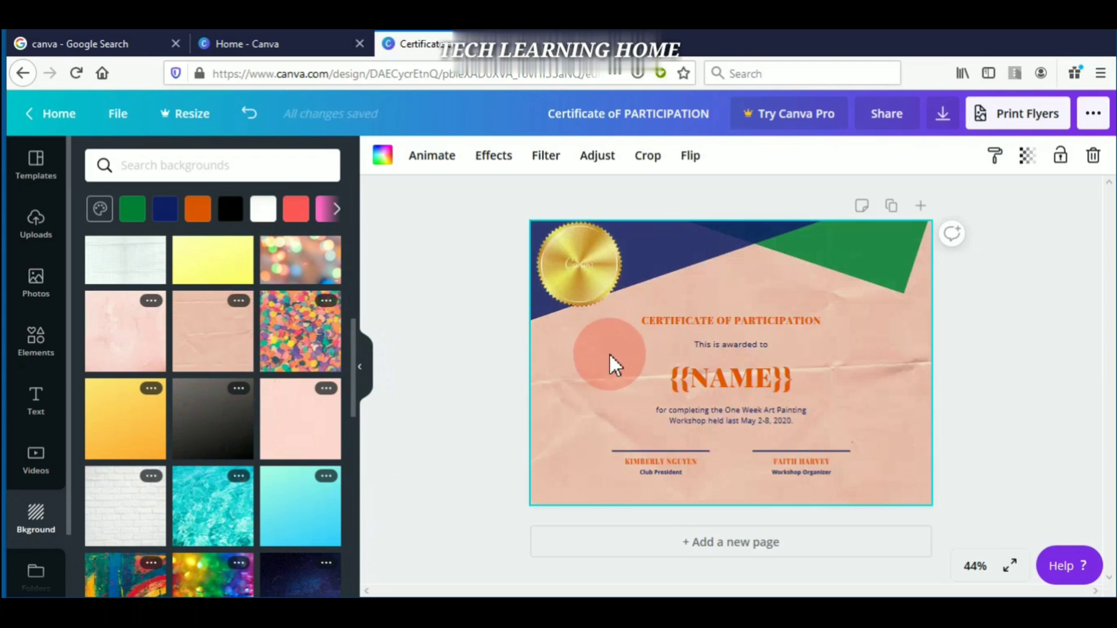
Shrink the navy shape in the certificate's upper-left corner and recolor it coral red from the default colours
click(650, 256)
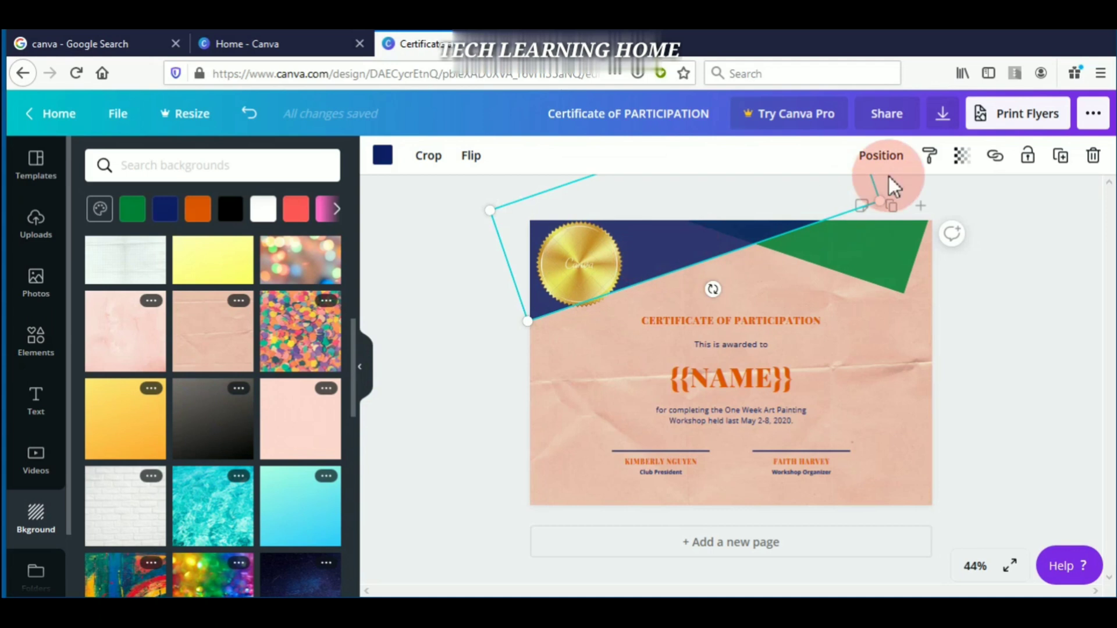
drag(881, 202, 767, 238)
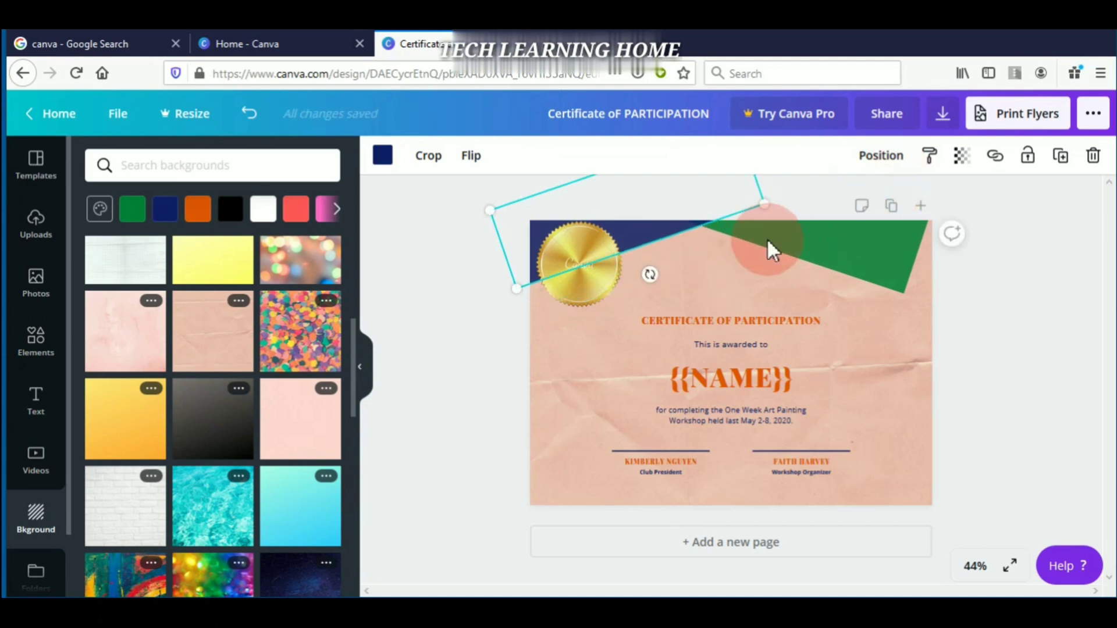
click(391, 164)
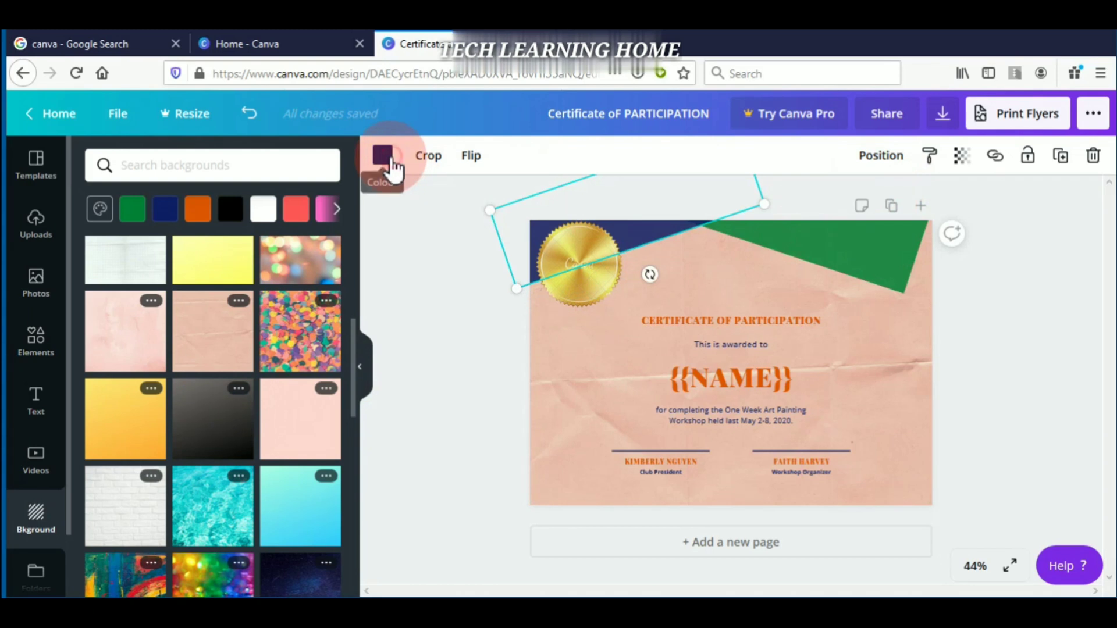
click(385, 156)
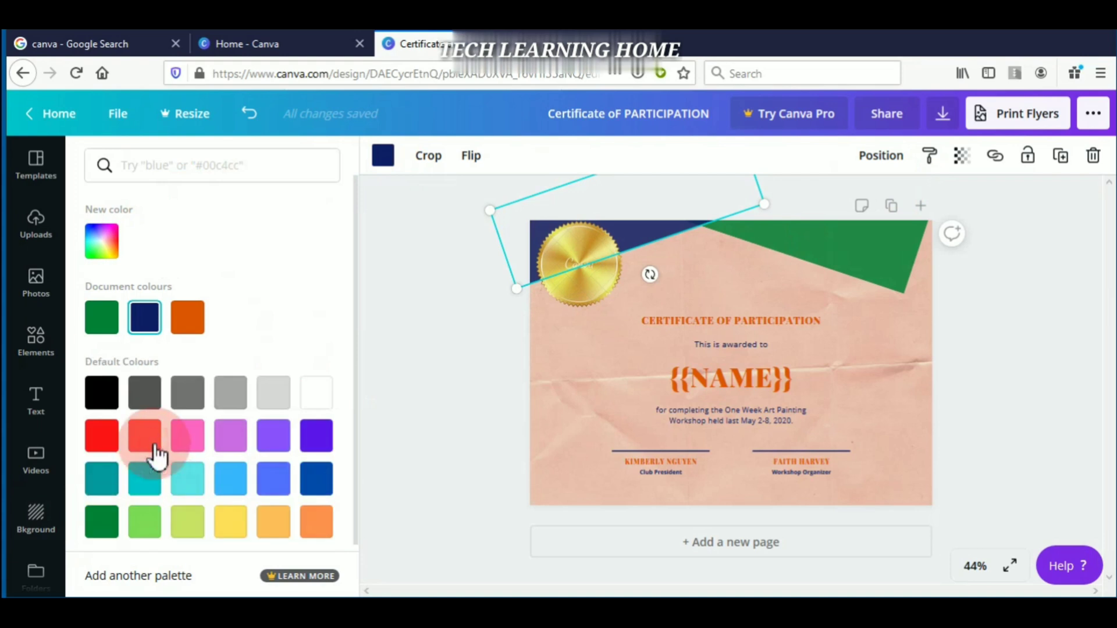
click(153, 453)
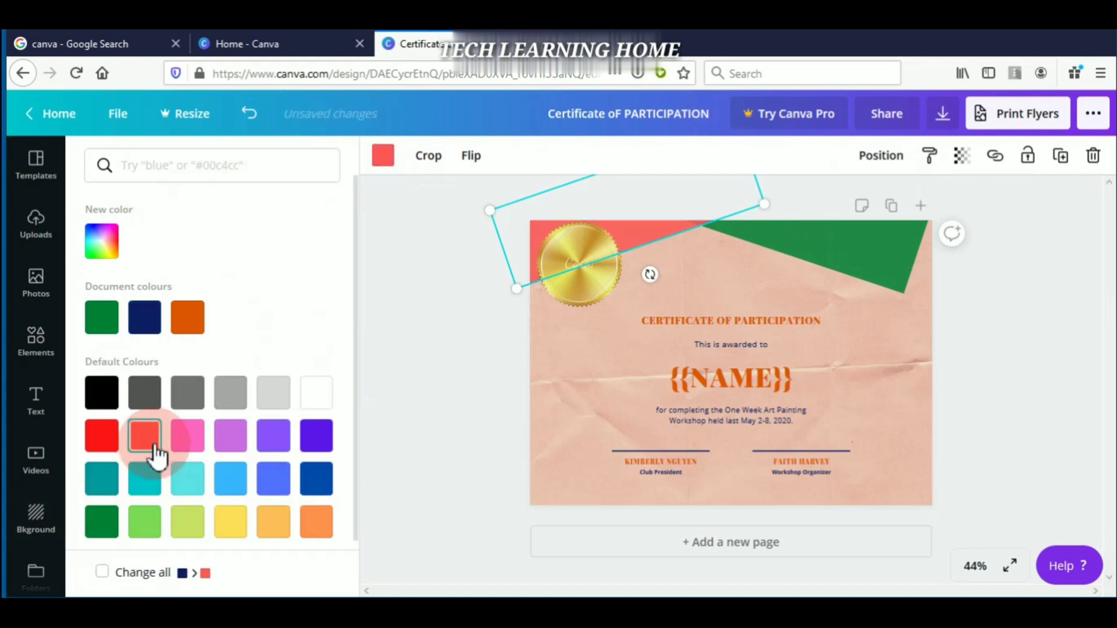
Recolor the green shape in the certificate's upper-right corner pink from the default colours
click(866, 259)
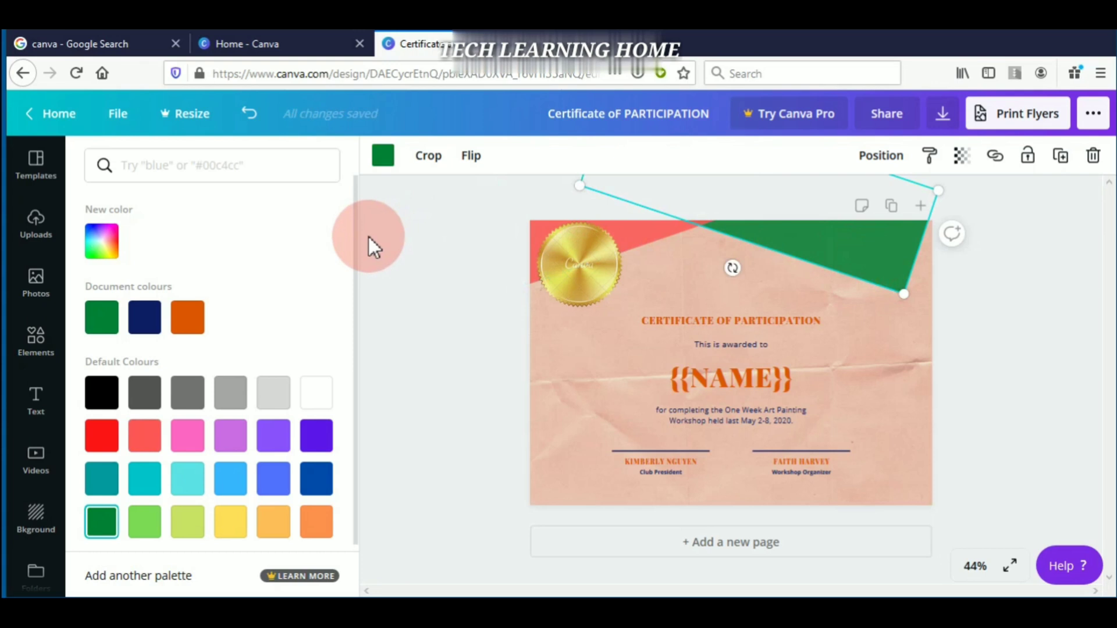
click(550, 364)
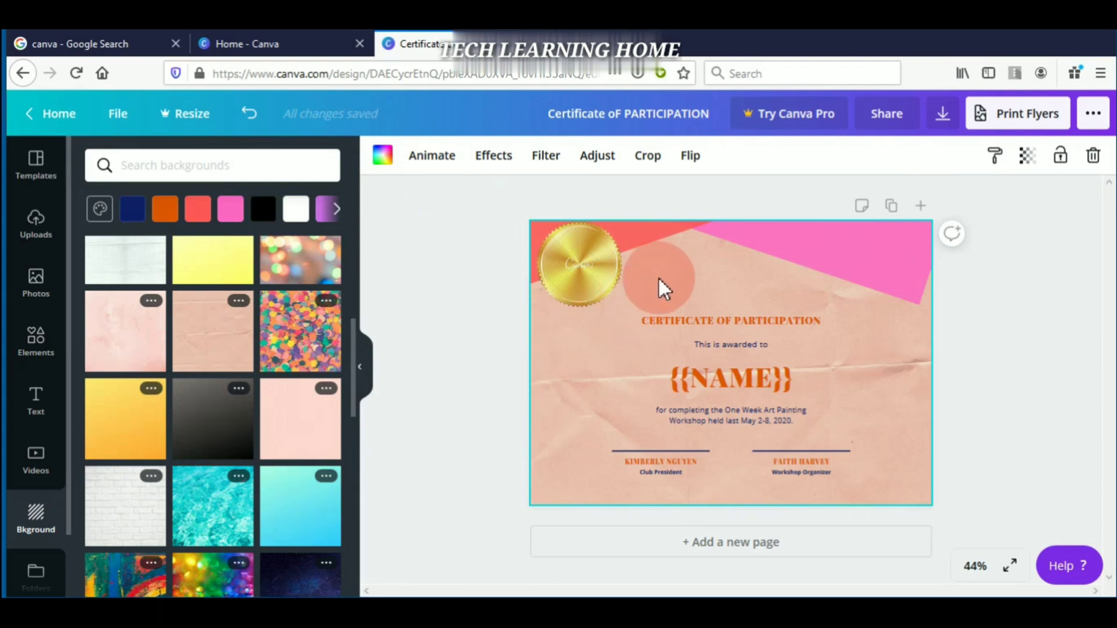
Add the red starburst badge between the two signature blocks at the foot of the certificate
click(42, 230)
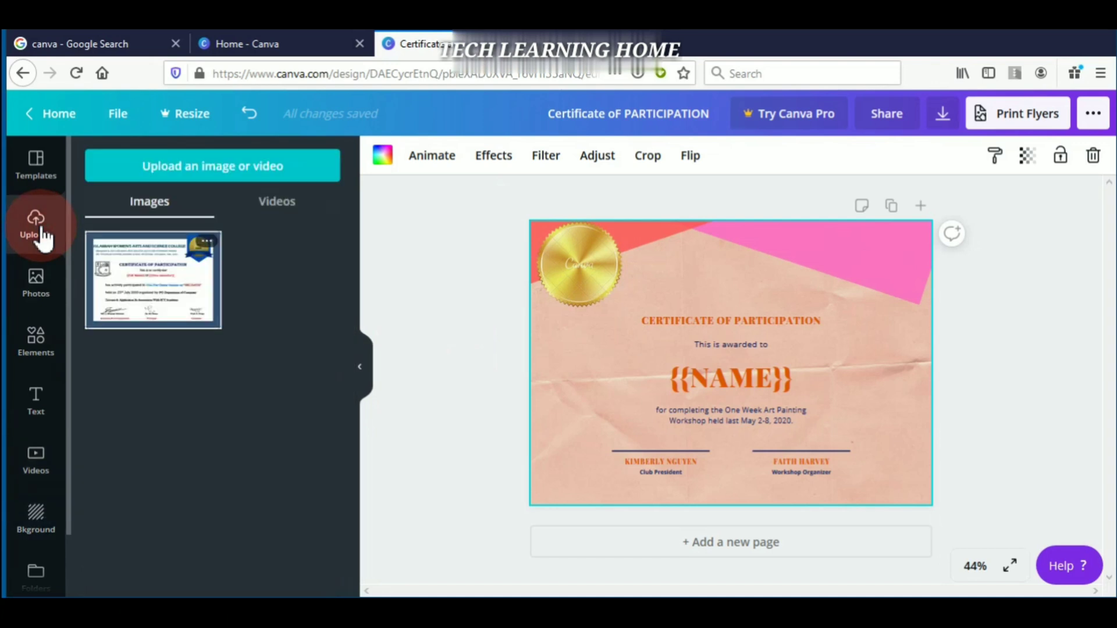
click(305, 278)
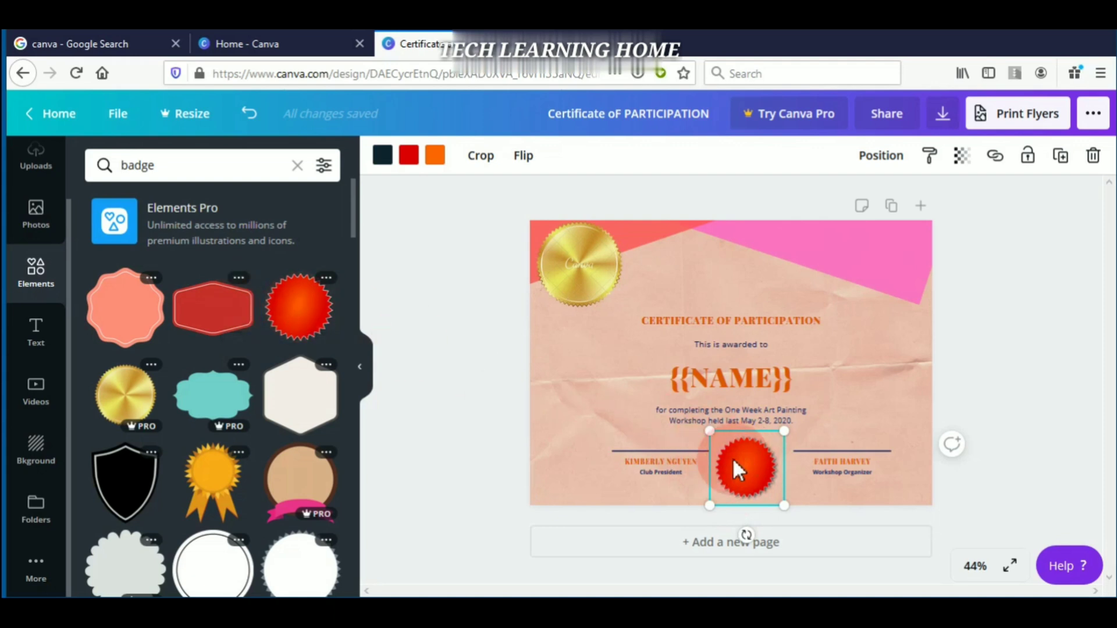
Move the Club President signature block further left, away from the red badge
click(662, 456)
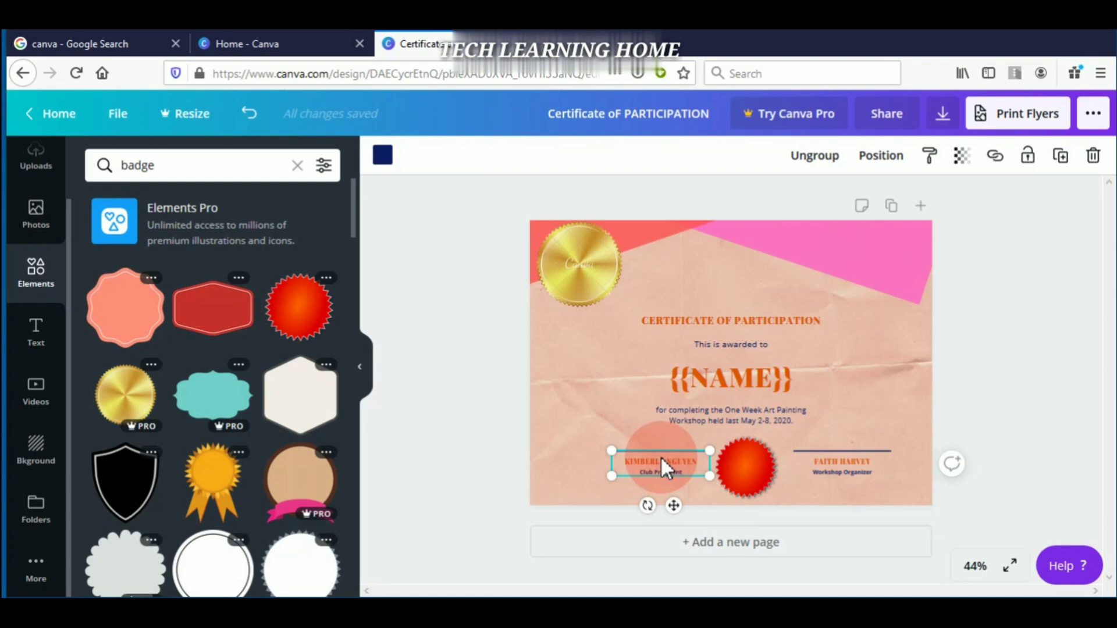
key(shift+Left)
key(shift+Left)
key(shift+Left)
key(shift+Left)
key(shift+Left)
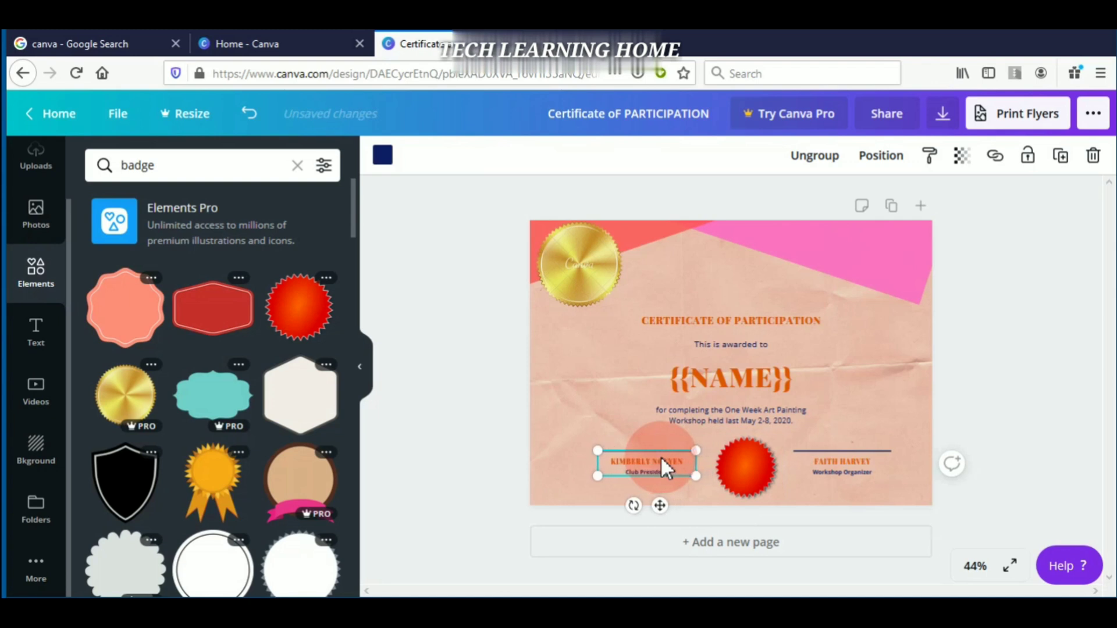
key(shift+Left)
key(shift+Left)
key(shift+Left)
key(shift+Left)
key(shift+Left)
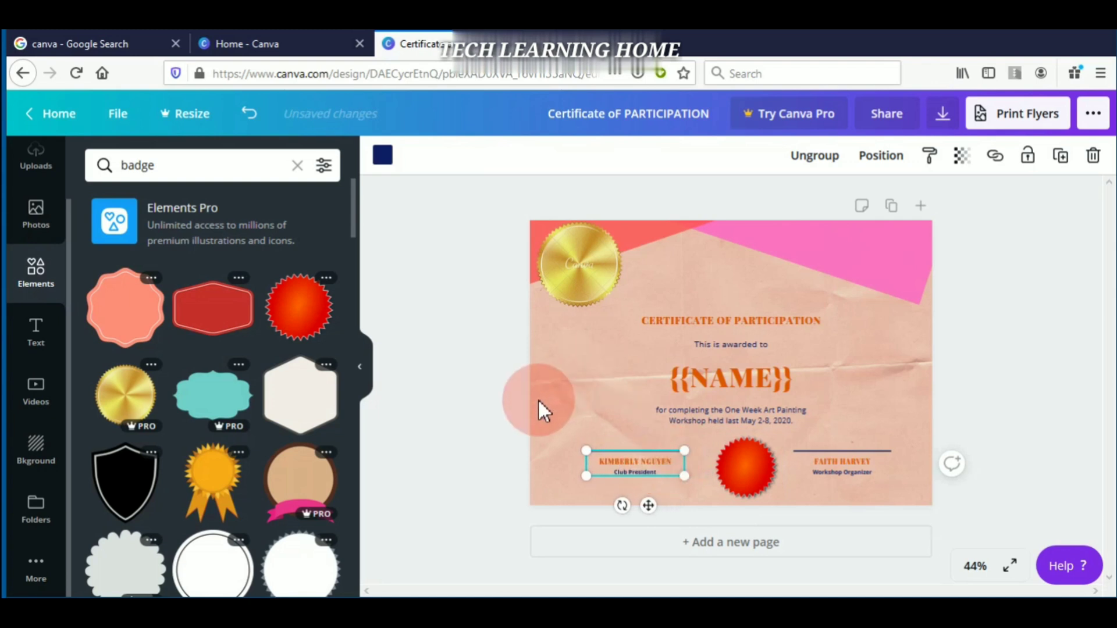
click(537, 399)
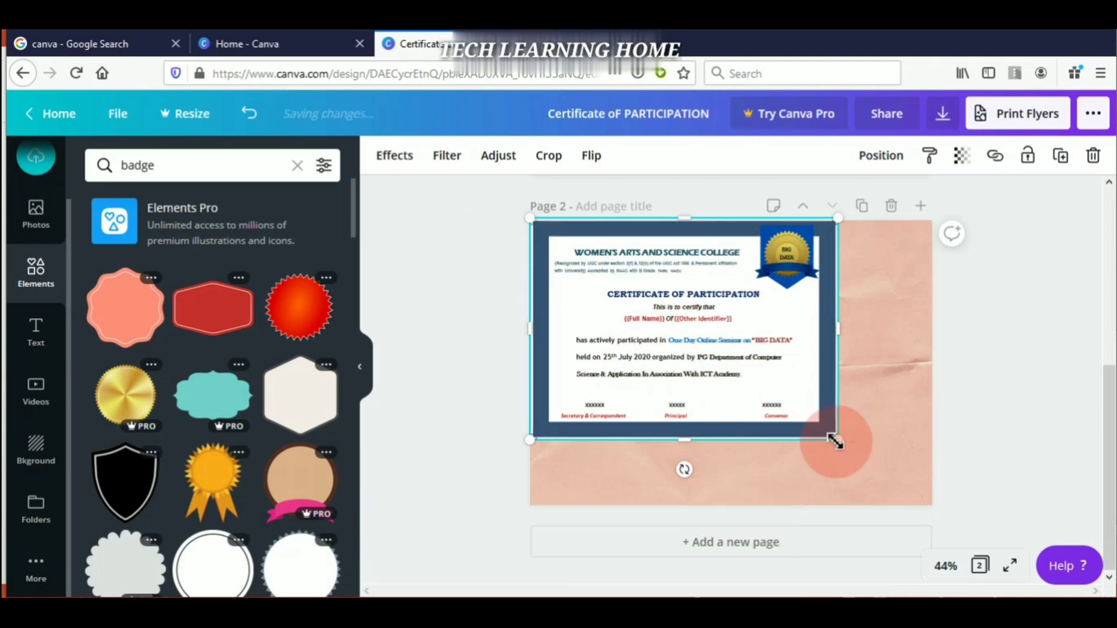
Enlarge the uploaded college certificate image on page 2 to fill the whole page
drag(839, 440, 929, 508)
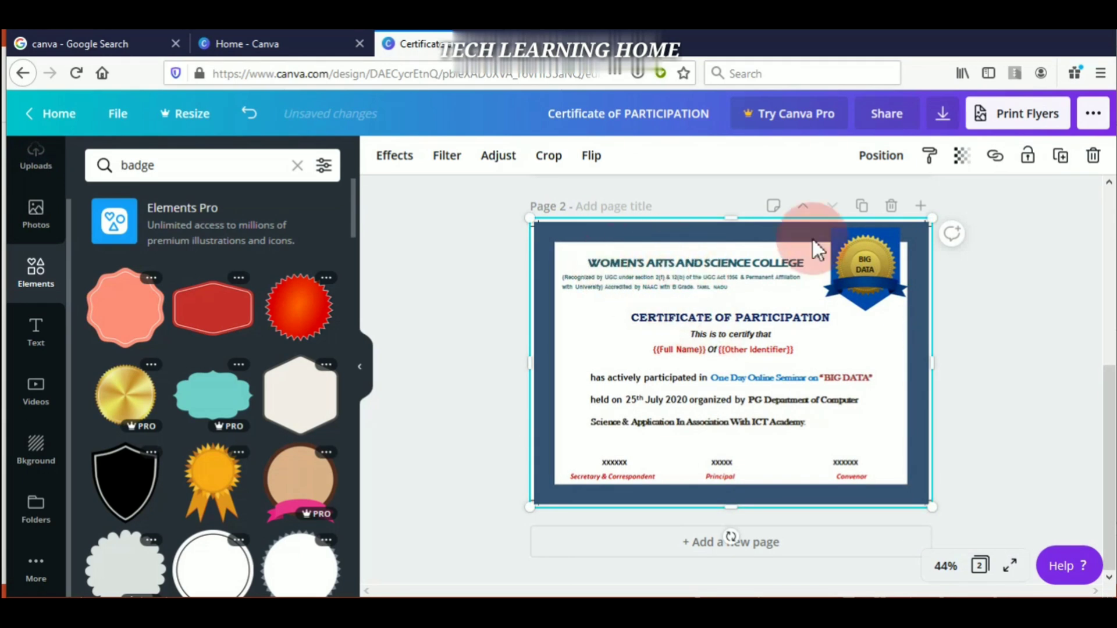
click(870, 249)
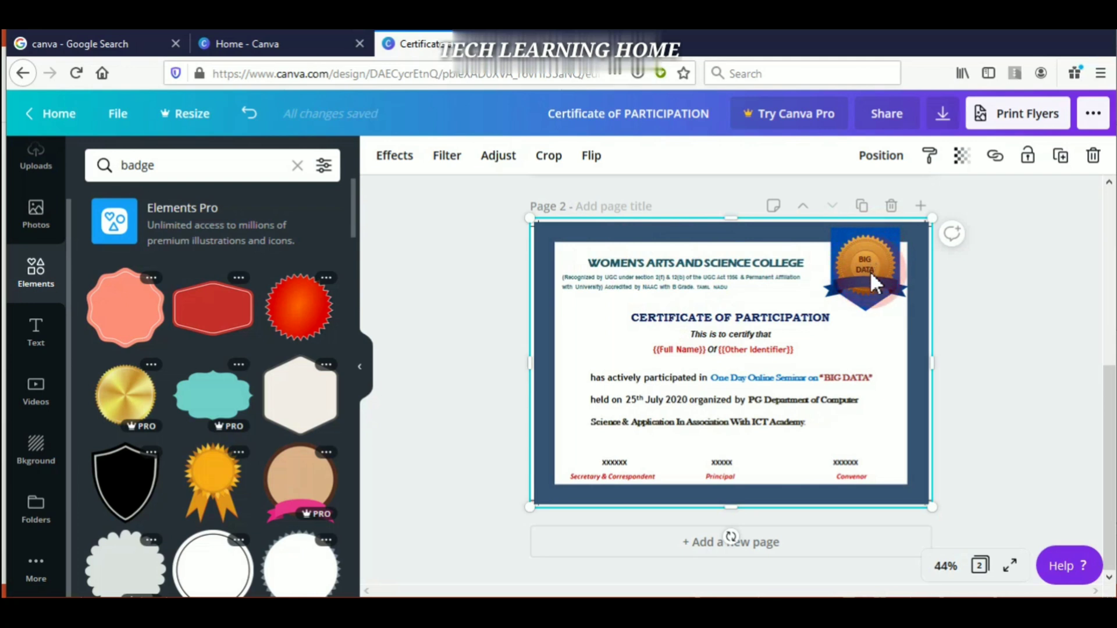
click(665, 297)
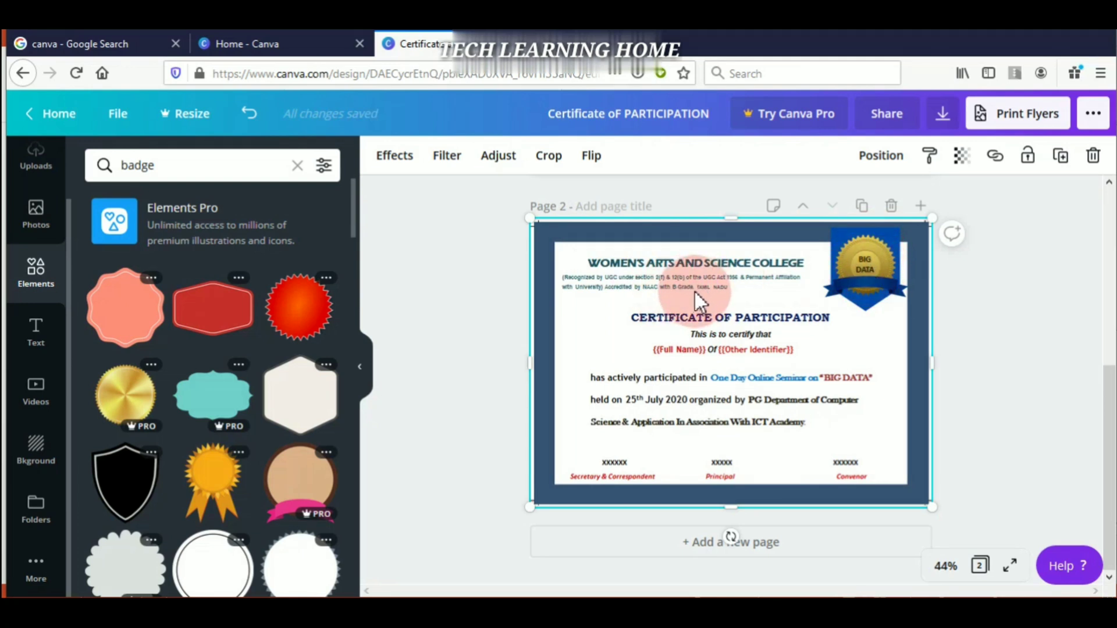